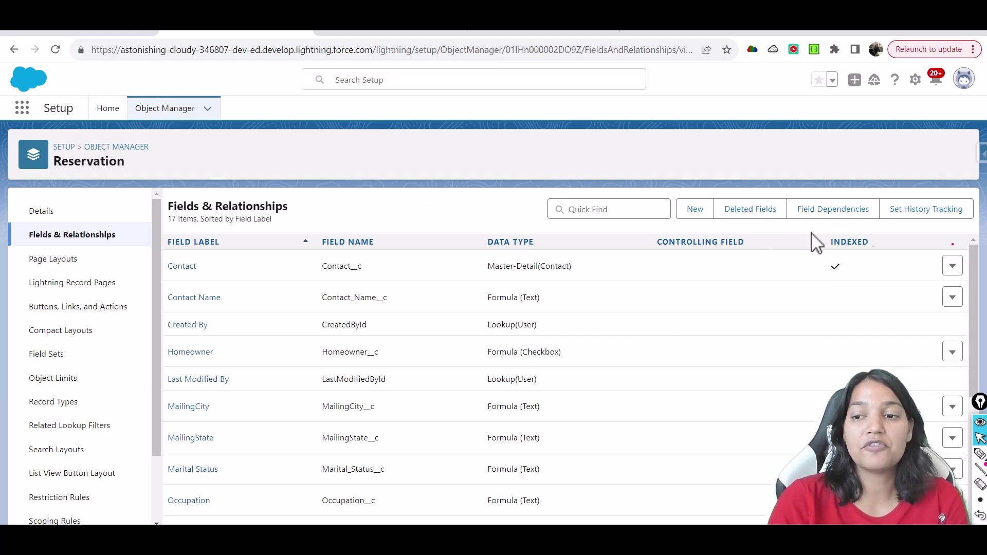
scroll(975, 272, down, 1)
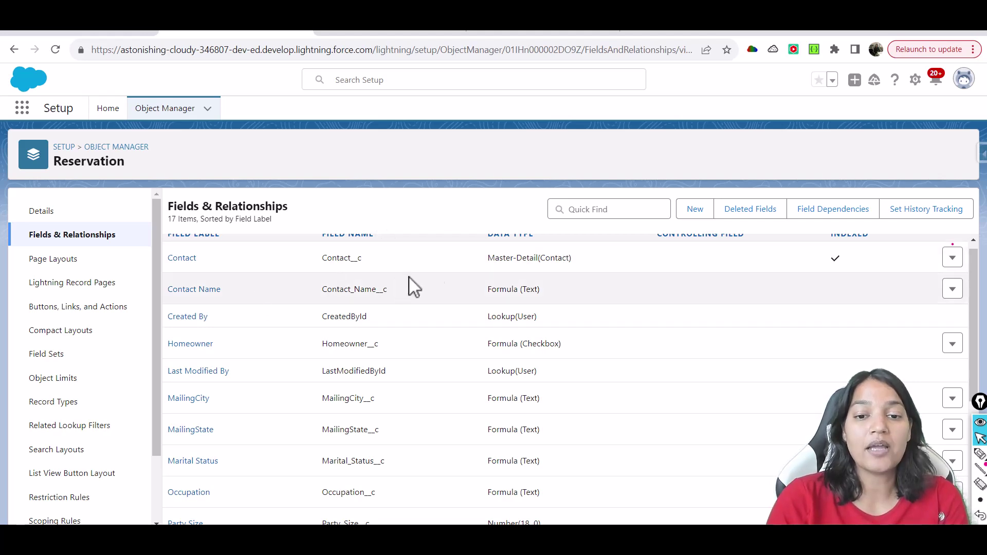
drag(333, 288, 380, 291)
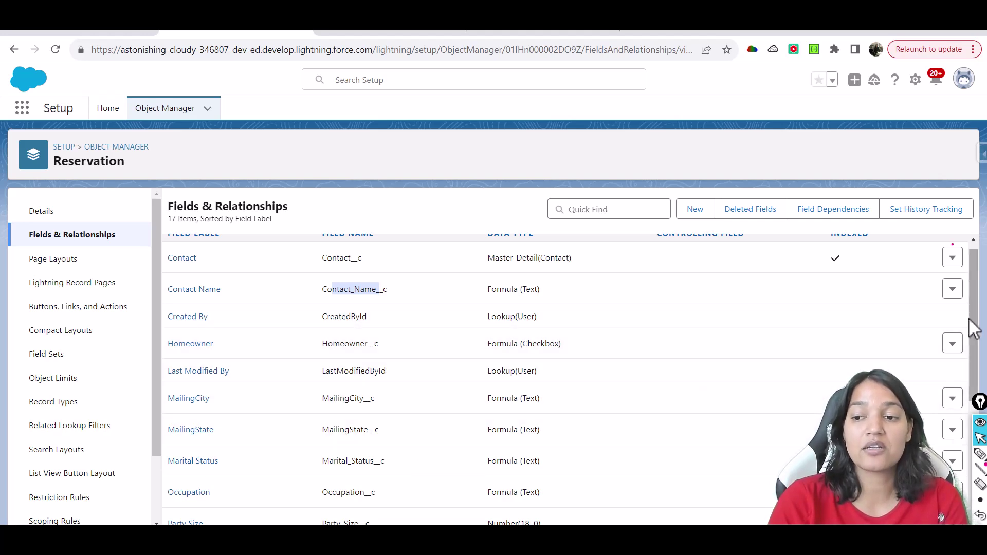
scroll(970, 319, down, 1)
scroll(974, 339, down, 2)
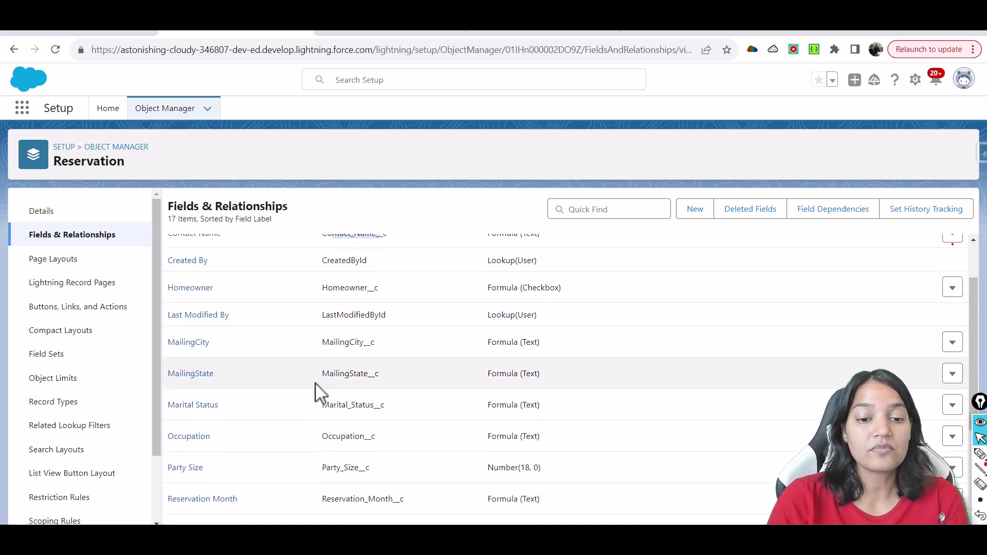
drag(320, 436, 407, 446)
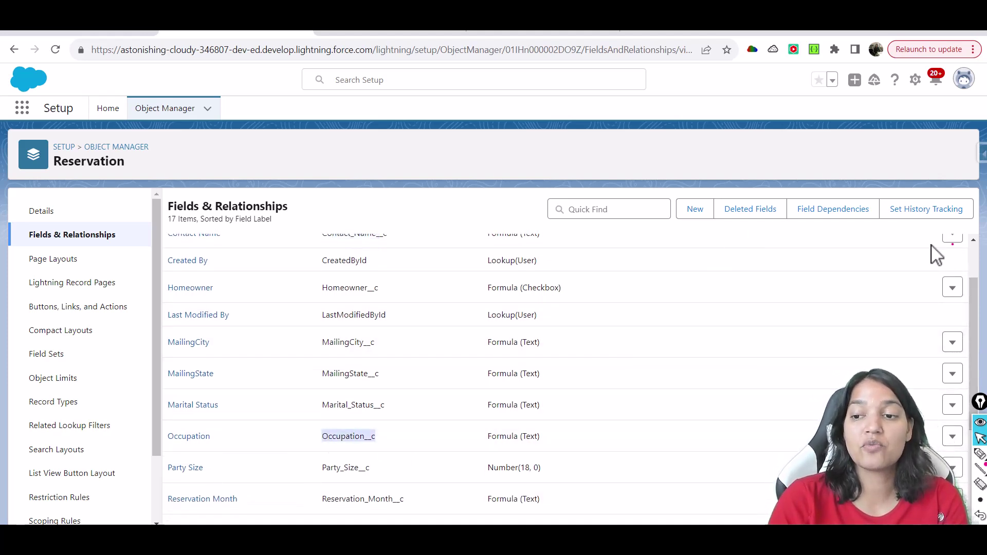
drag(977, 299, 963, 342)
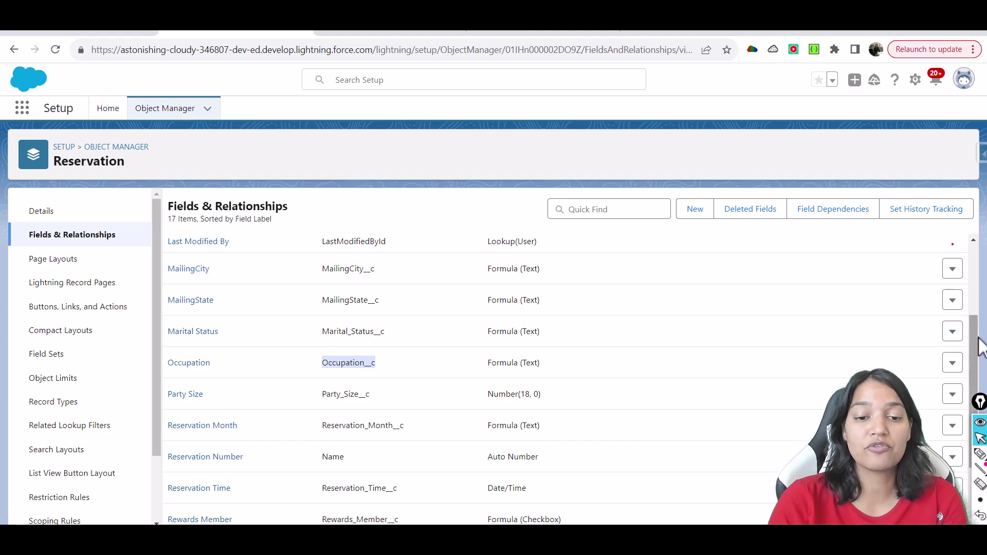
drag(975, 345, 970, 387)
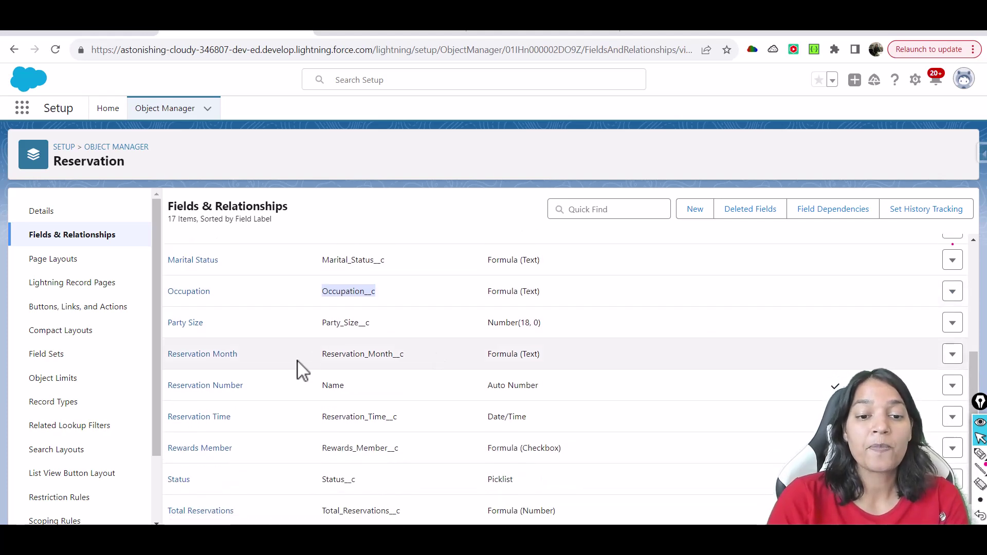
drag(330, 357, 411, 362)
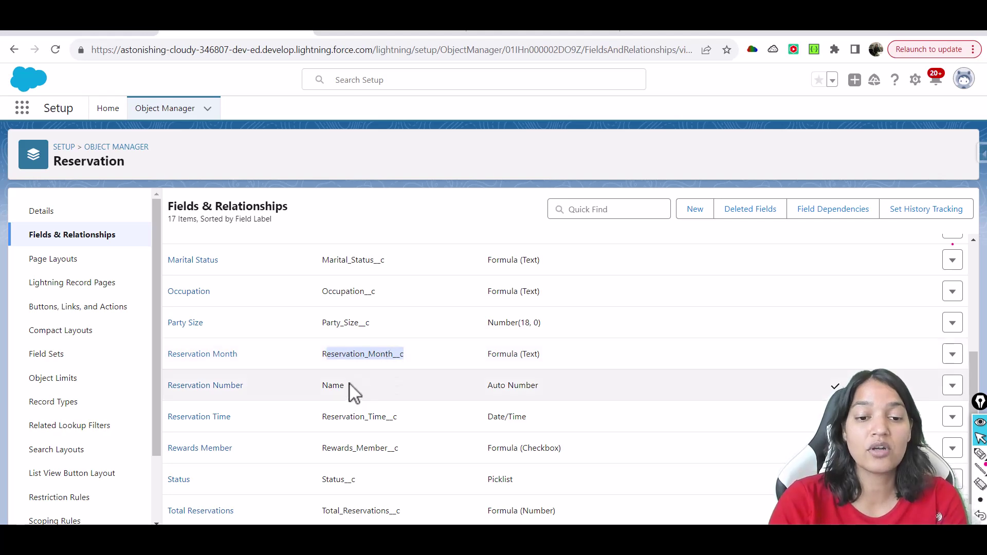
drag(349, 386, 322, 386)
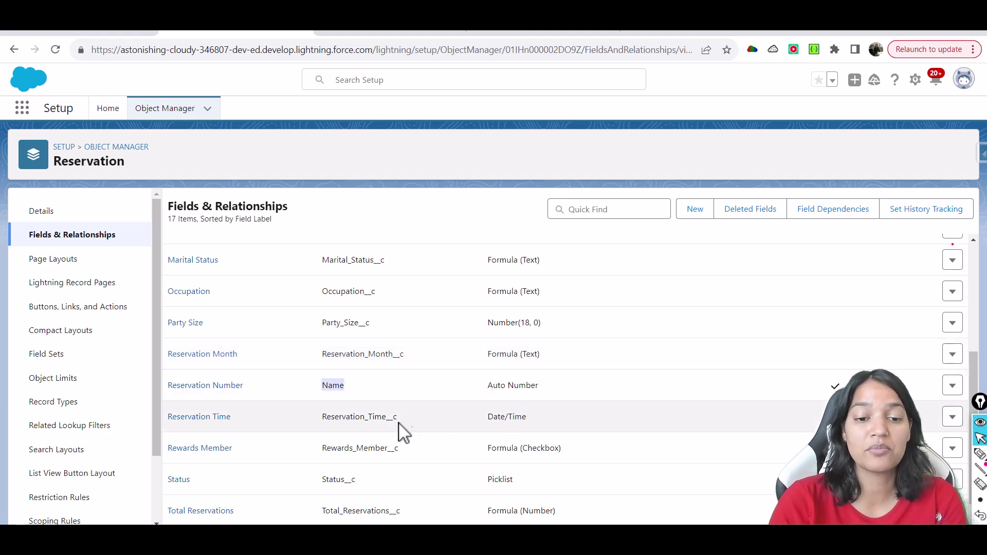
drag(328, 426, 384, 430)
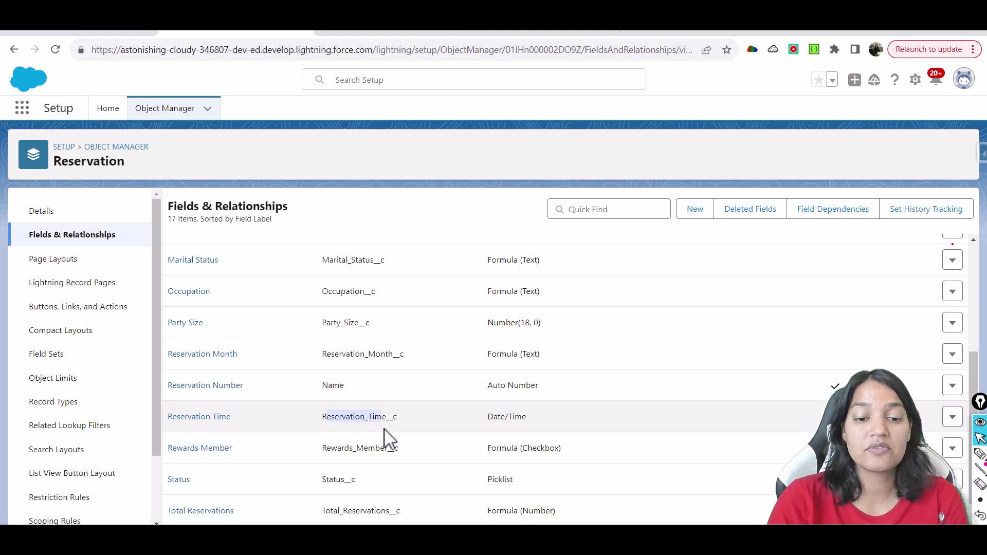
drag(326, 449, 411, 452)
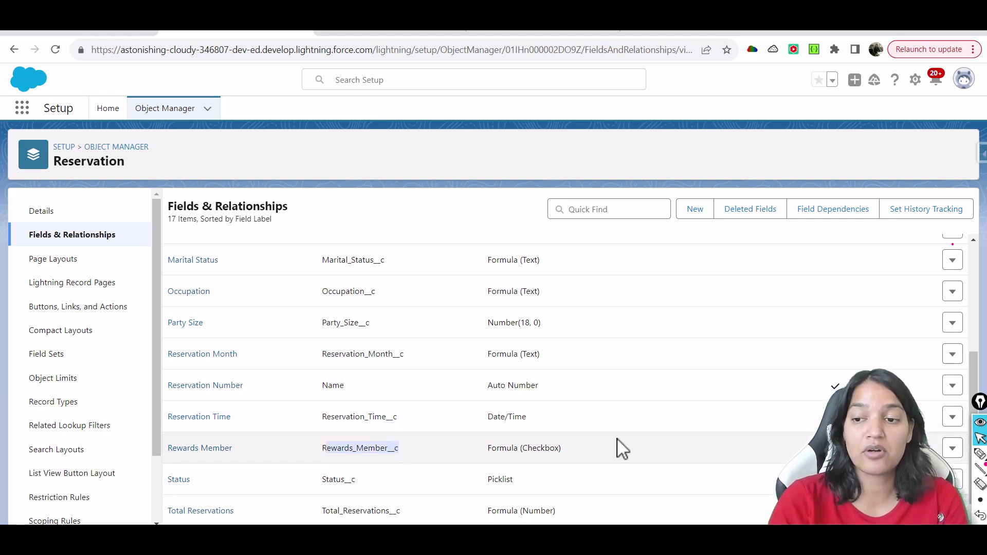
scroll(974, 406, down, 1)
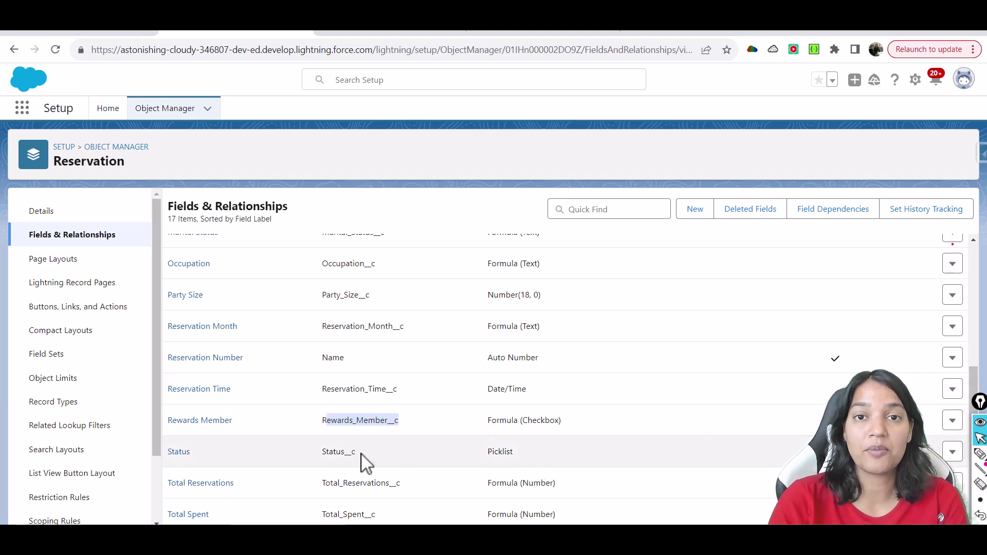
drag(356, 452, 320, 454)
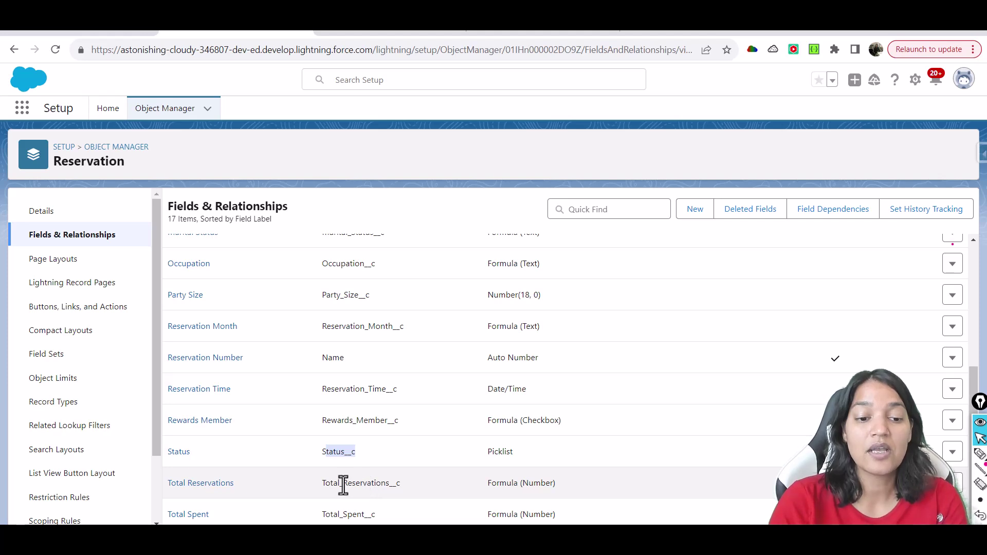
drag(319, 487, 403, 483)
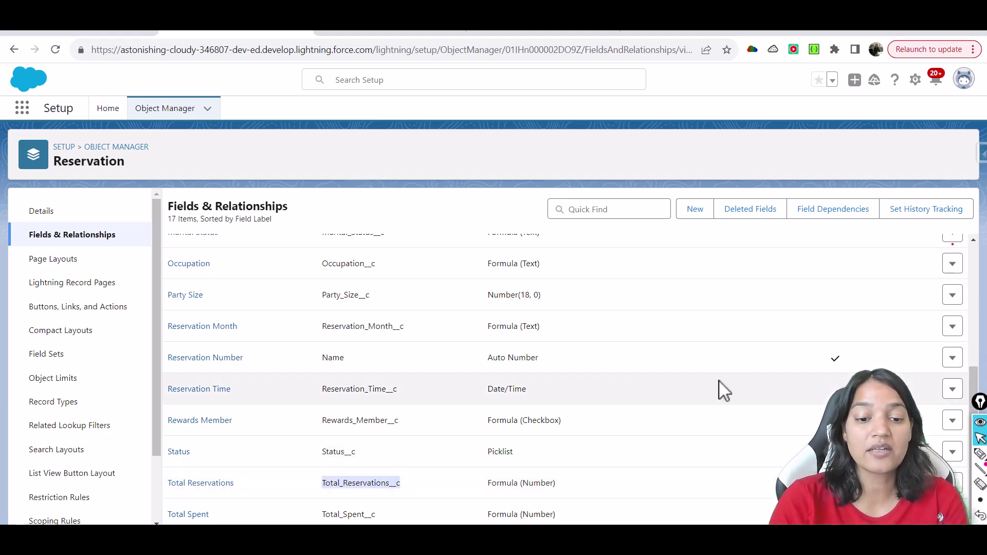
drag(322, 518, 370, 521)
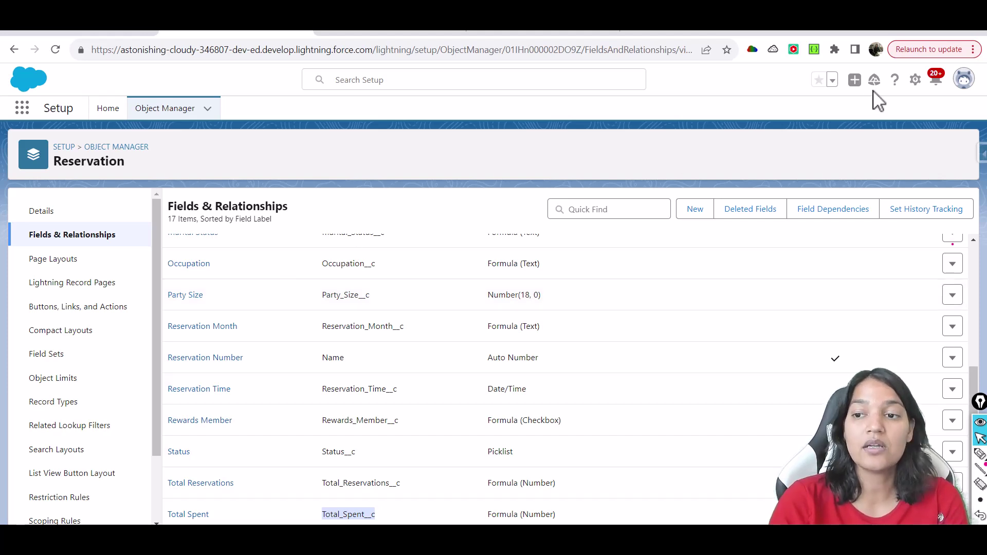
Open Salesforce Inspector's Data Export page in a new browser tab
click(982, 154)
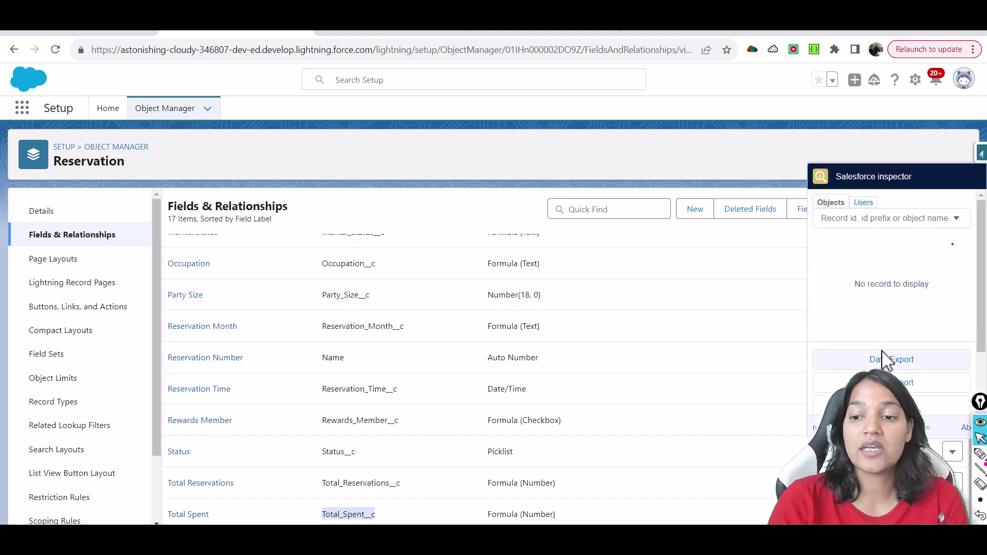
right_click(885, 359)
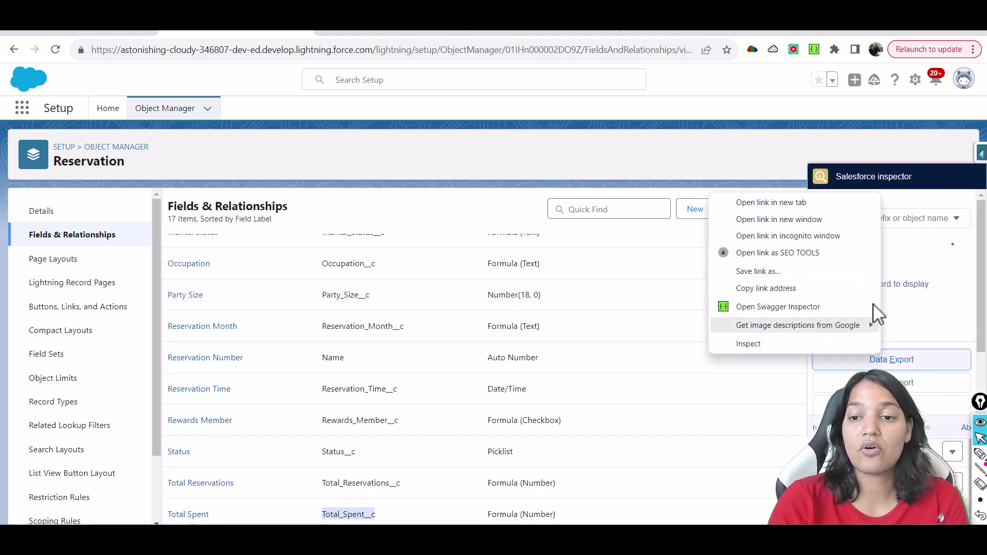
click(829, 202)
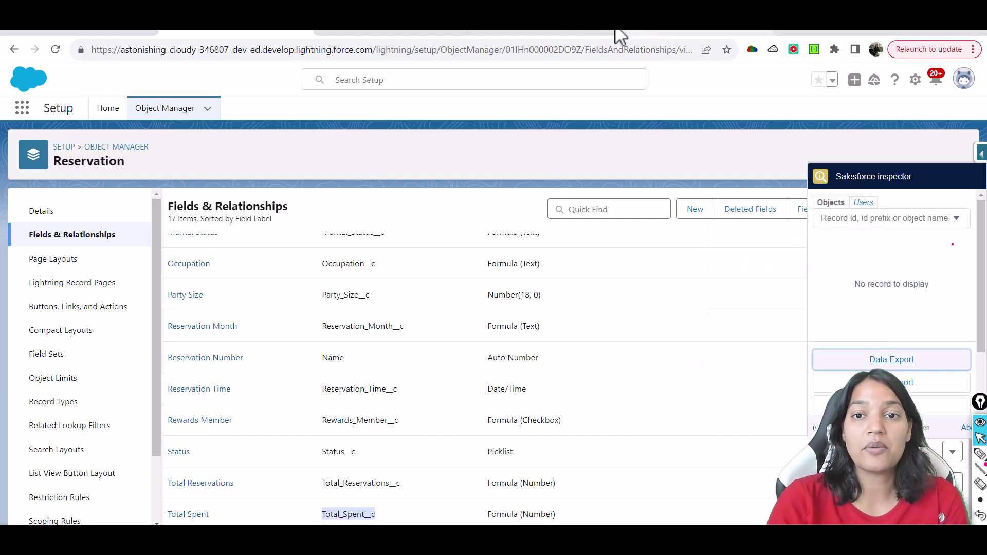
click(422, 30)
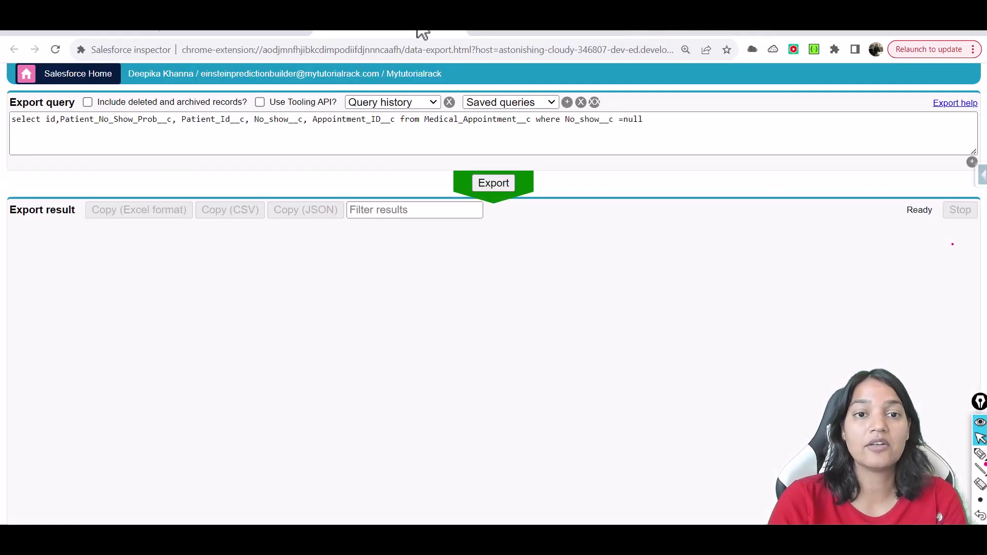
Replace the old export query with select FIELDS(ALL) from Reservation__c
click(443, 122)
key(ctrl+a)
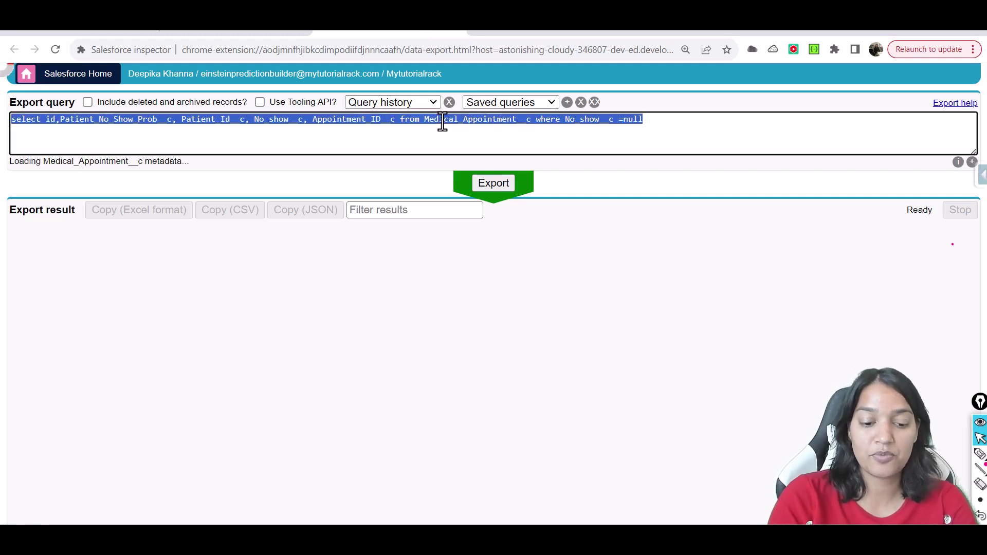
text(select id f)
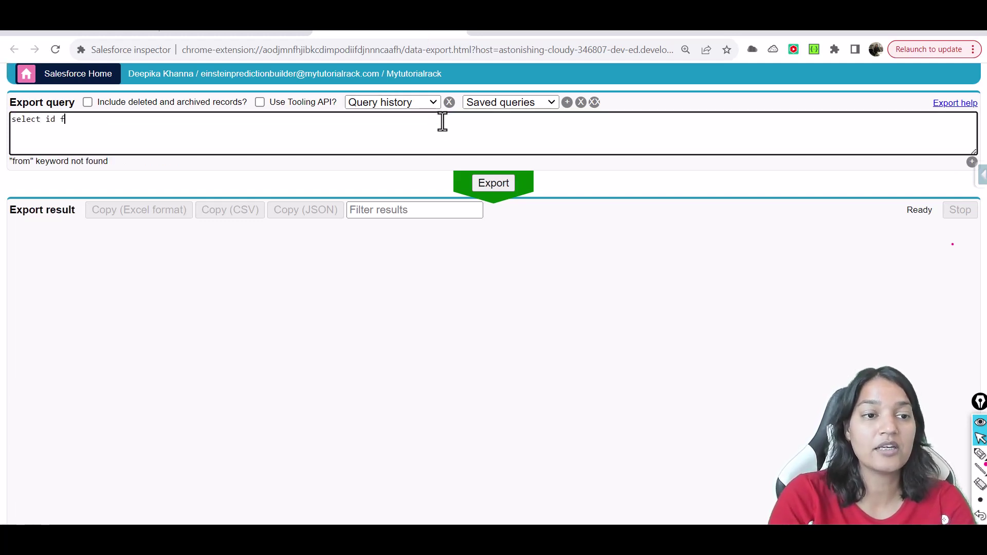
text(rom res)
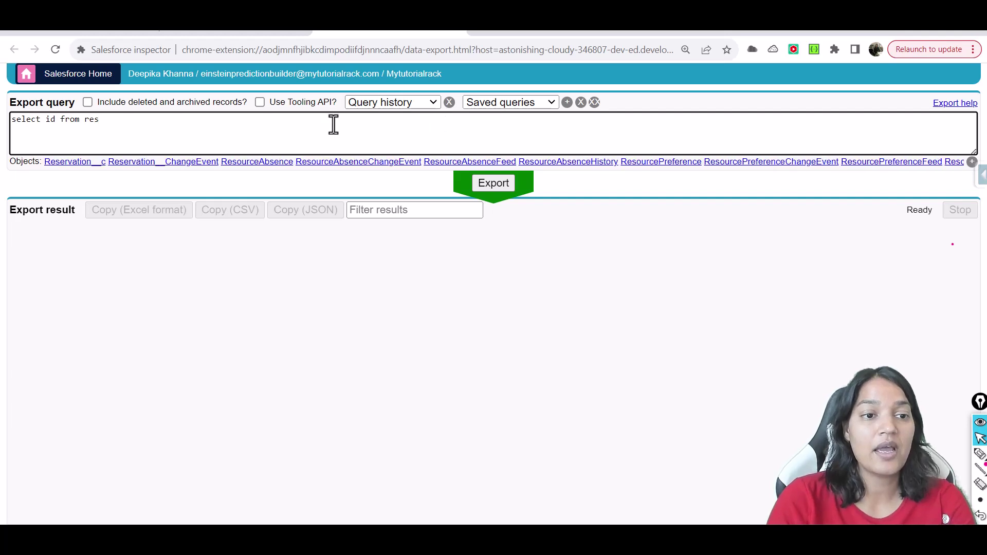
click(83, 162)
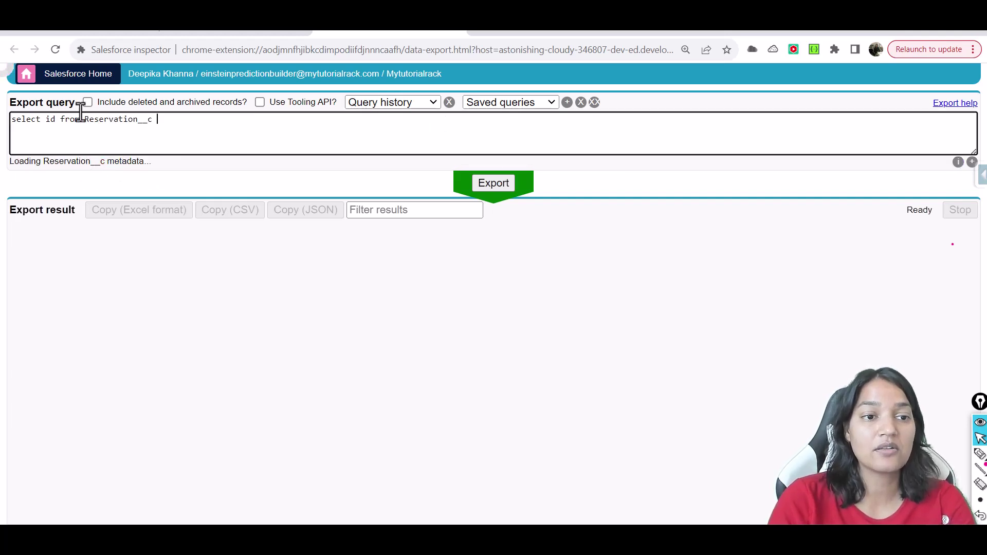
triple_click(55, 122)
double_click(51, 121)
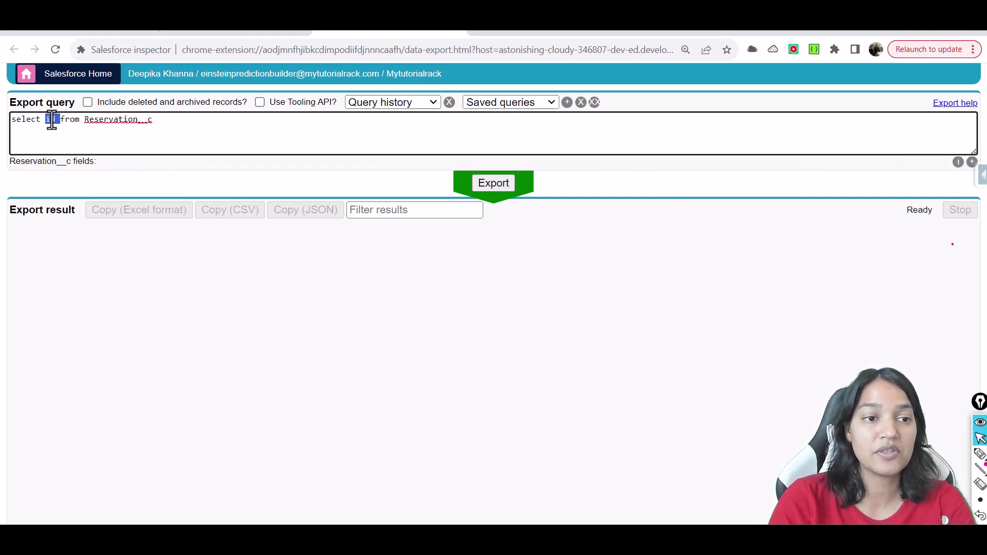
key(BackSpace)
click(125, 161)
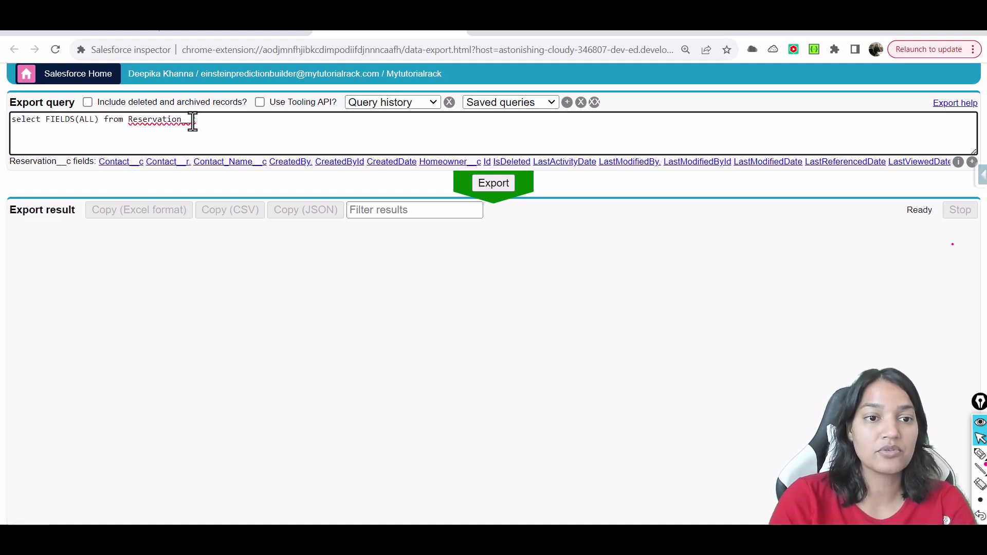
Add limit 2000 and run the export, which fails with a LIMIT-at-most-200 error
click(215, 121)
text(limit)
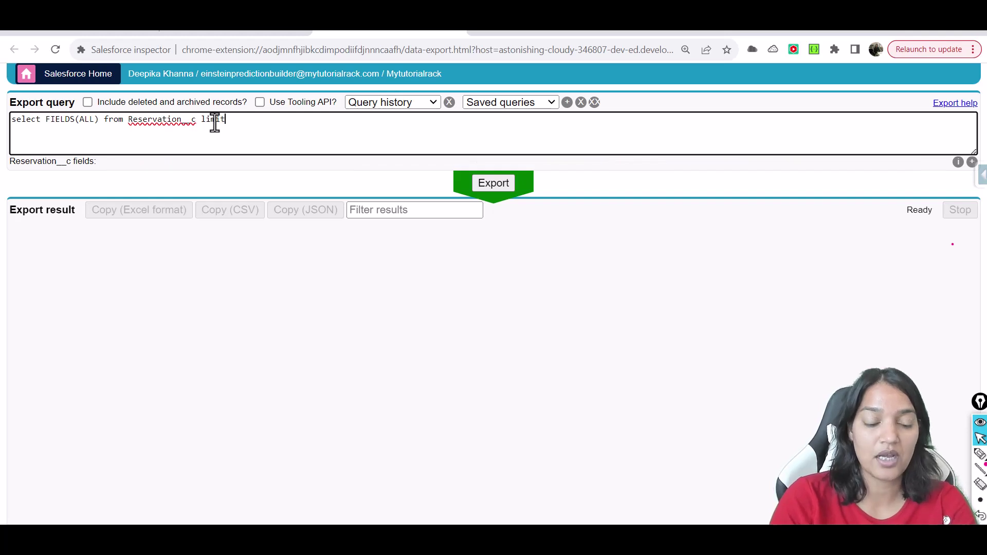
text( 2000)
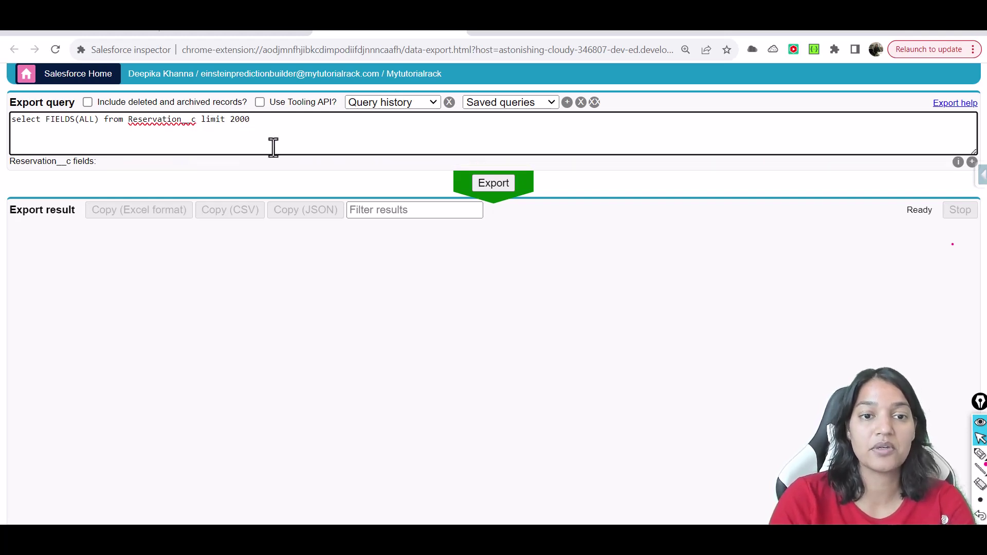
click(507, 188)
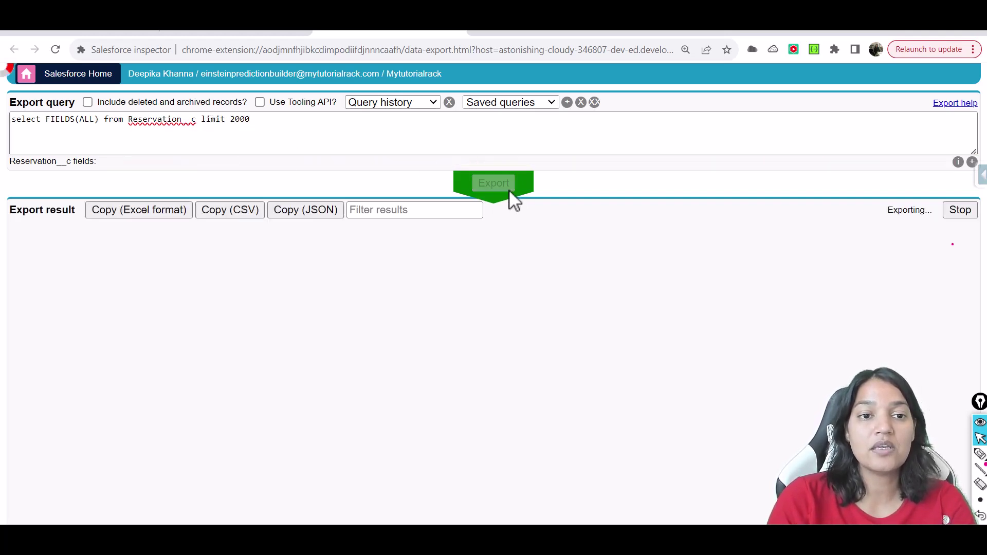
click(259, 118)
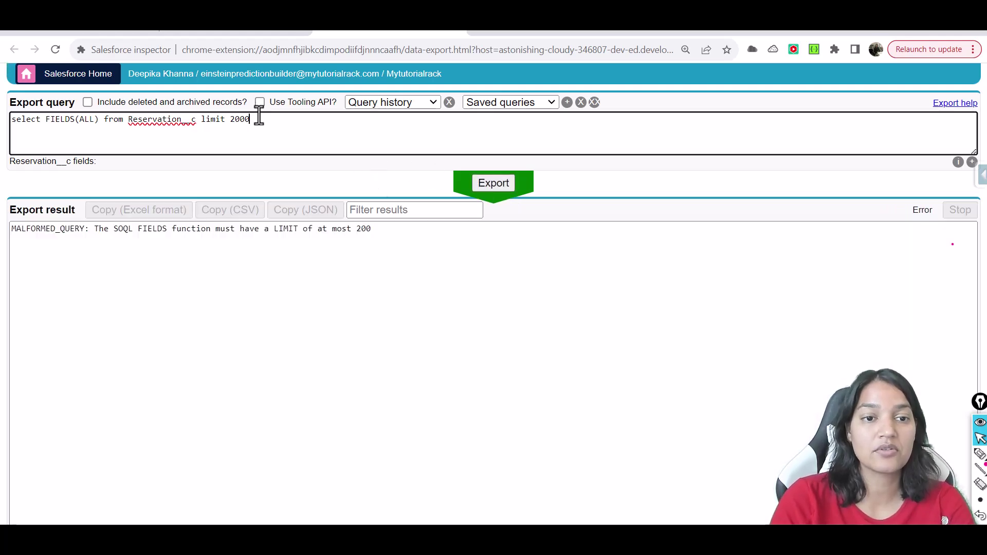
Re-export with limit 200 and scroll to Status__c to review values like Completed
click(500, 184)
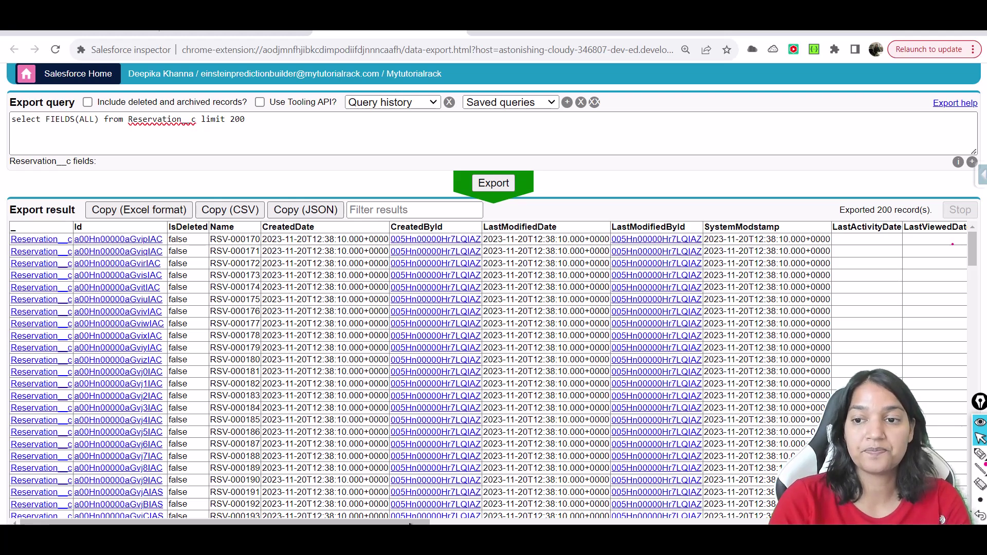
drag(410, 524, 680, 523)
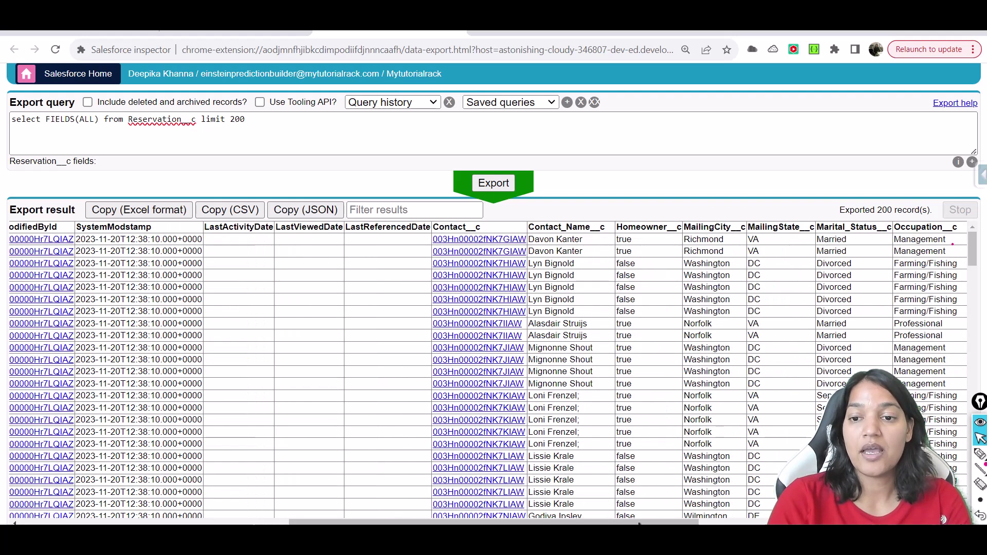
drag(664, 522, 750, 522)
scroll(489, 370, right, 3)
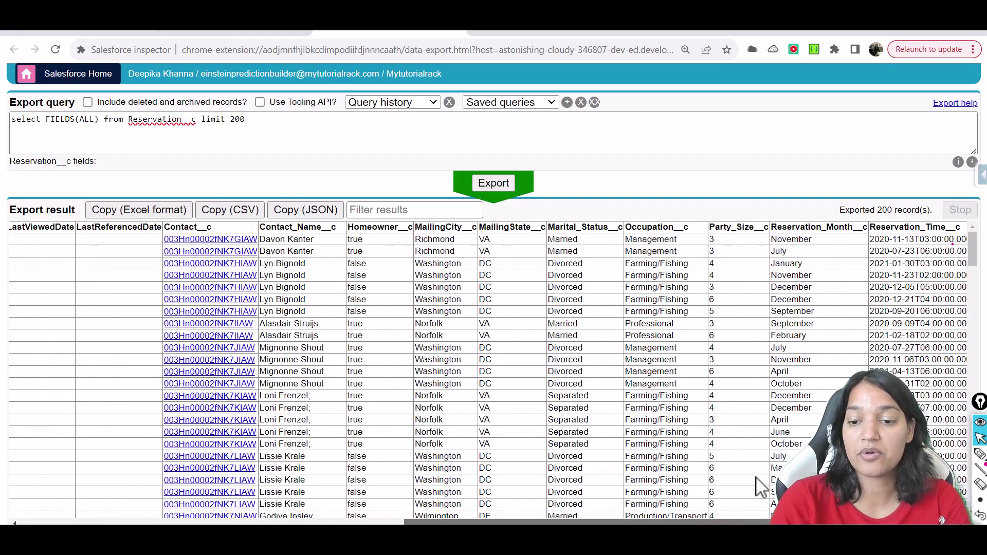
scroll(815, 270, right, 10)
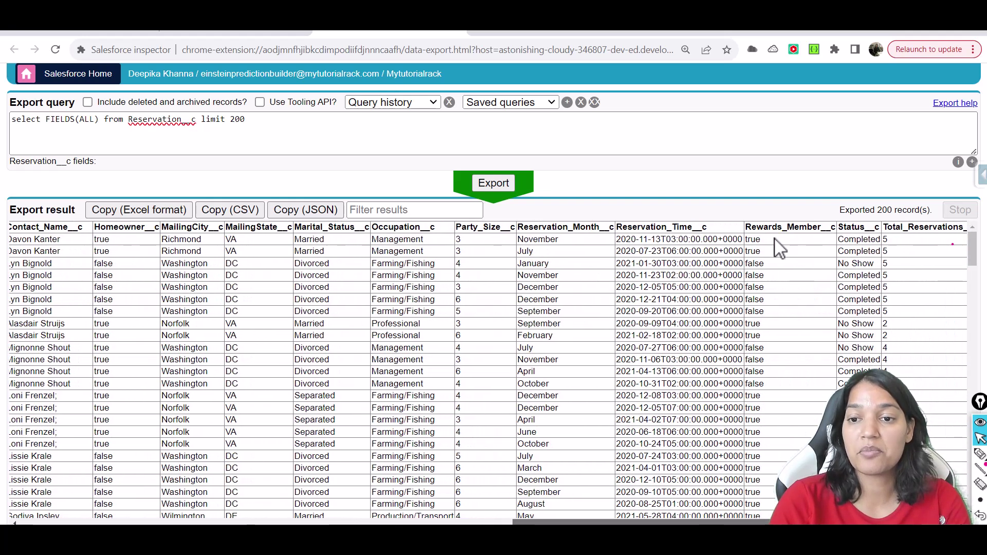
double_click(849, 241)
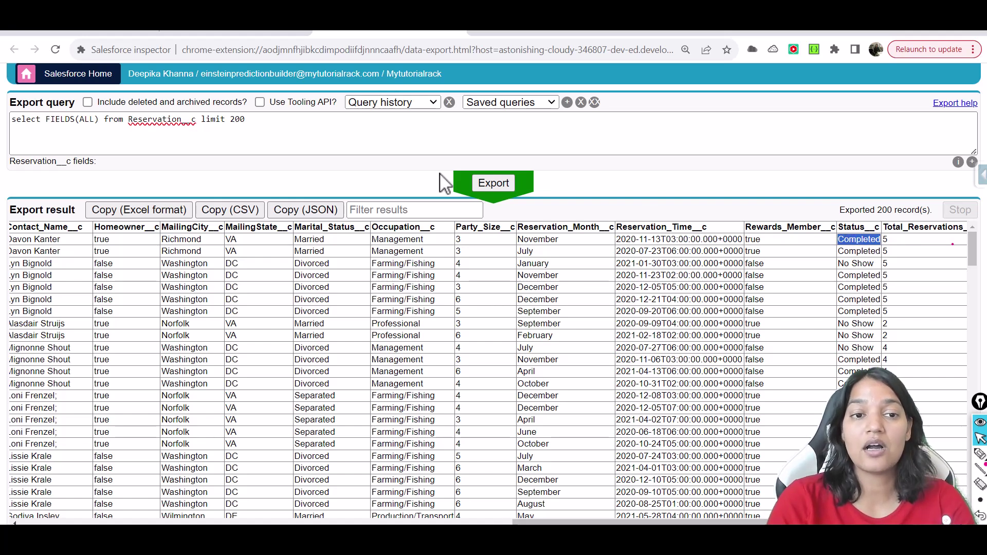
drag(200, 122, 257, 122)
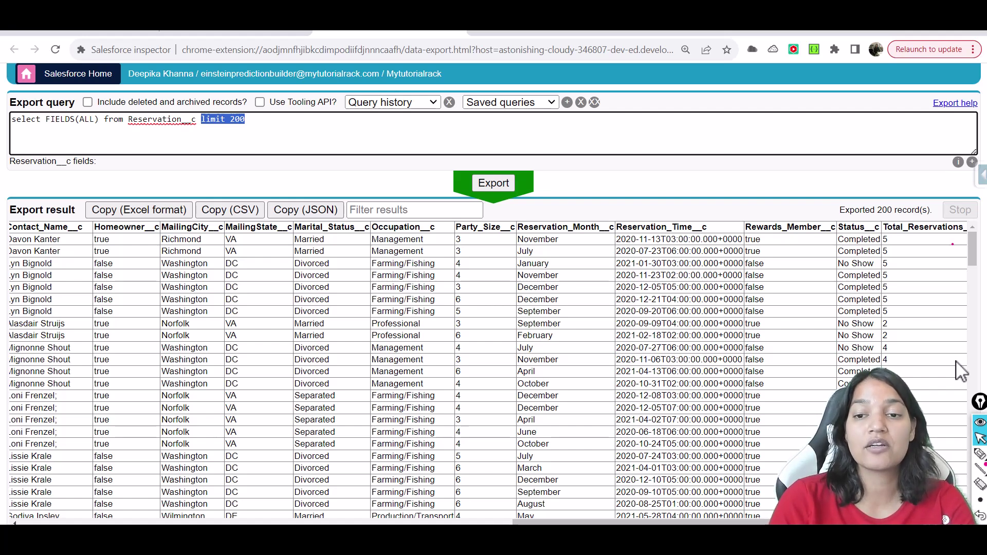
Replace the limit with where Status__c = 'Upcoming' and run the export
text(where sta)
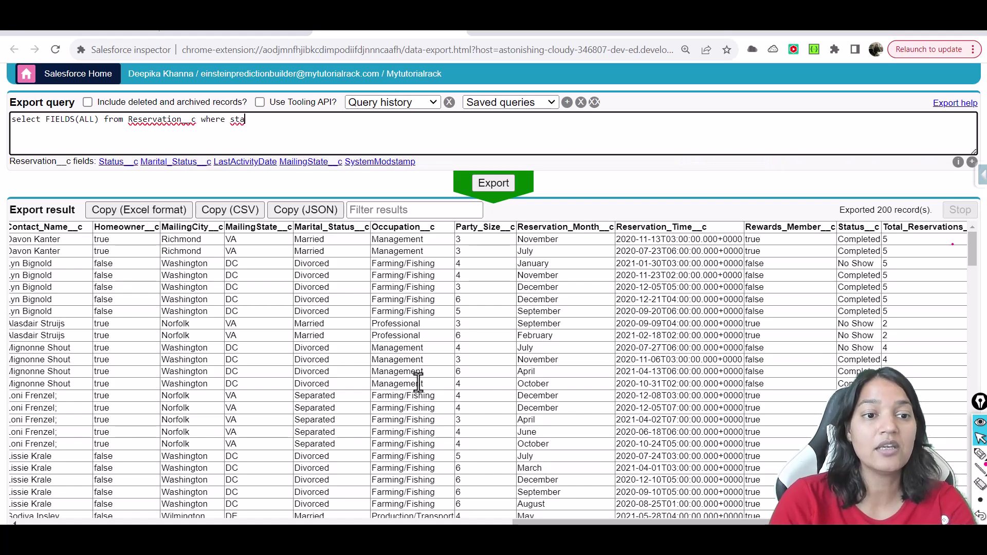
click(128, 177)
click(120, 162)
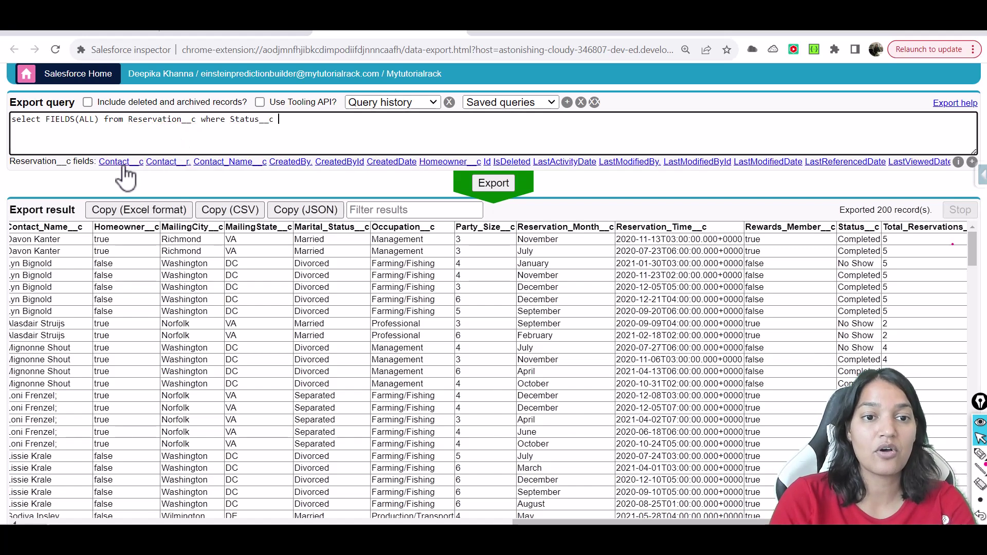
text(='U)
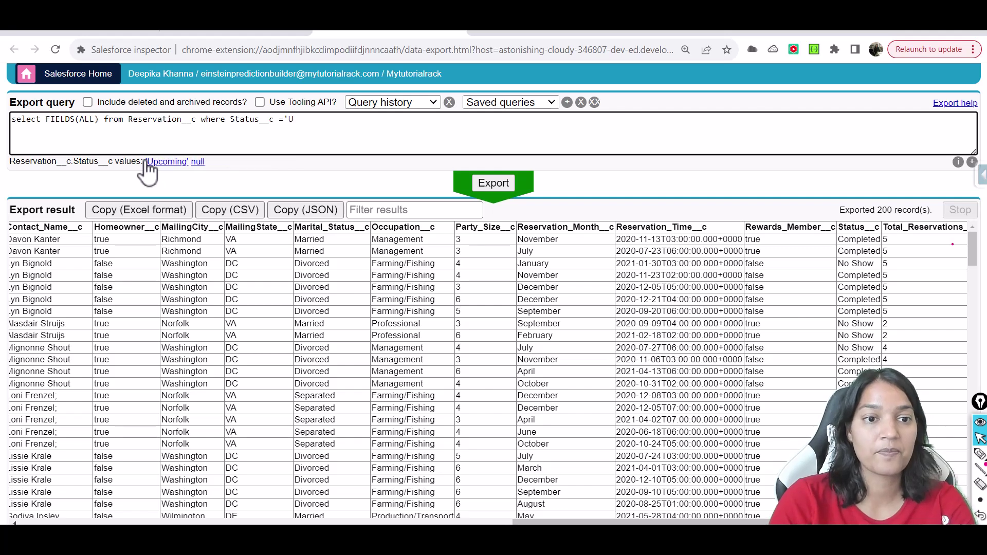
click(151, 161)
click(493, 184)
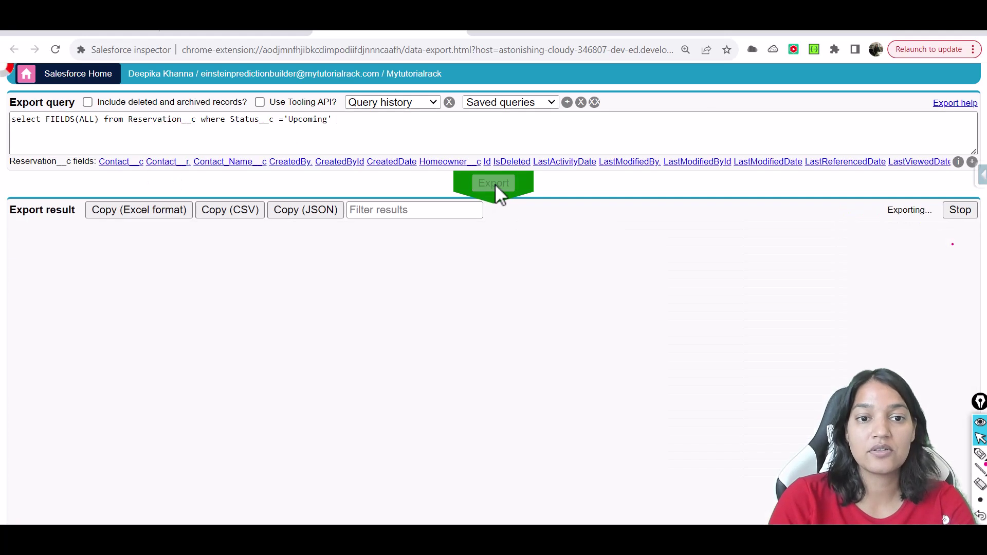
Query only id for Upcoming reservations, confirm none exist, then return to Reservation fields setup
click(97, 123)
drag(97, 123, 45, 122)
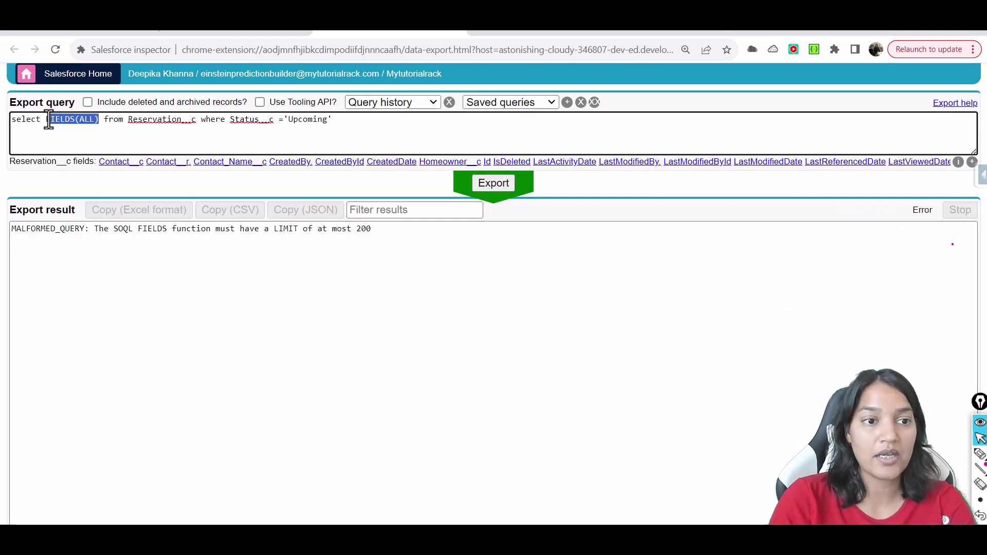
text(id)
click(493, 183)
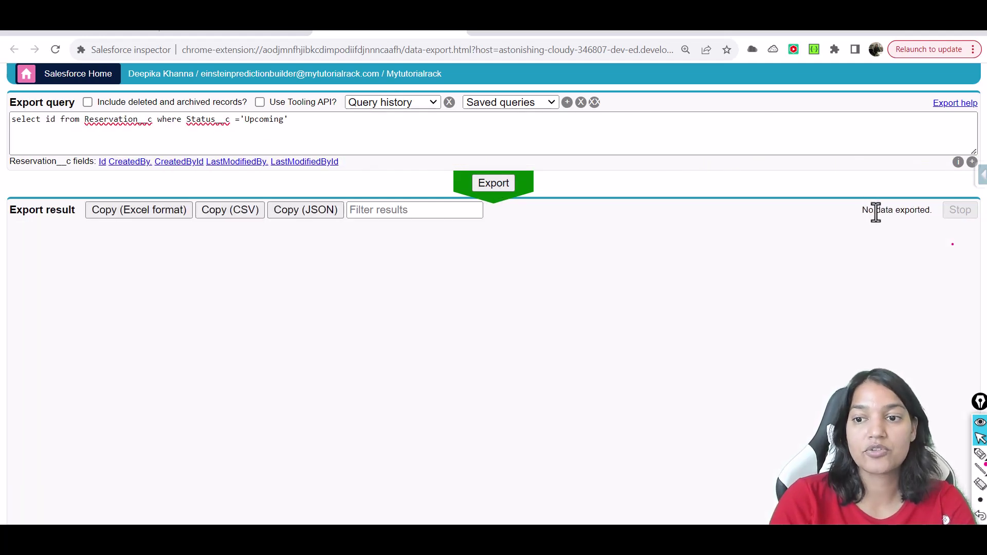
triple_click(873, 211)
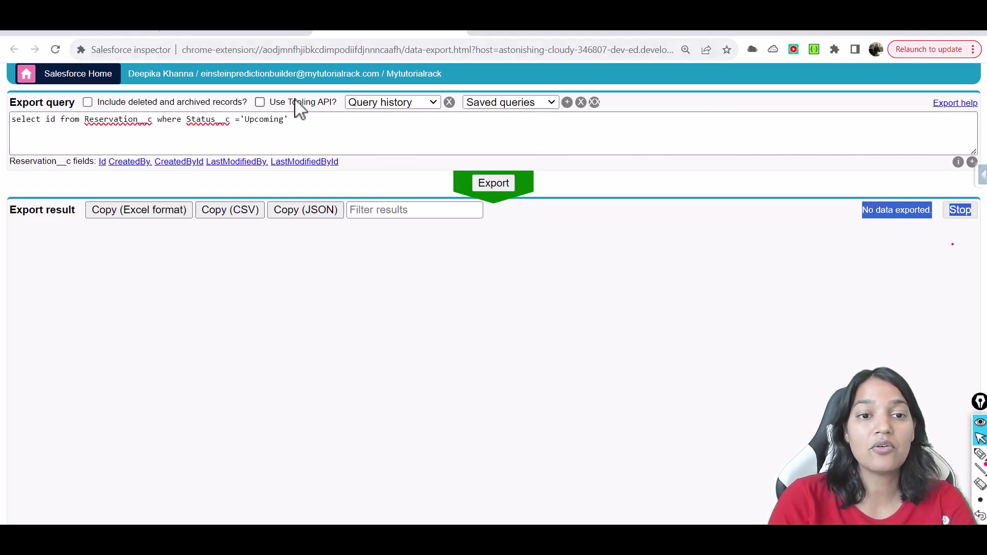
double_click(269, 120)
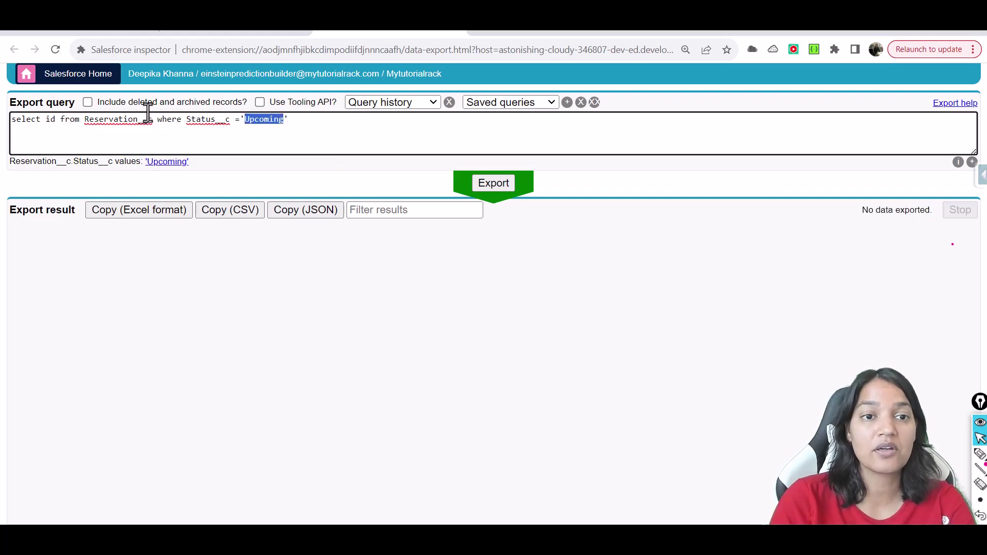
click(248, 32)
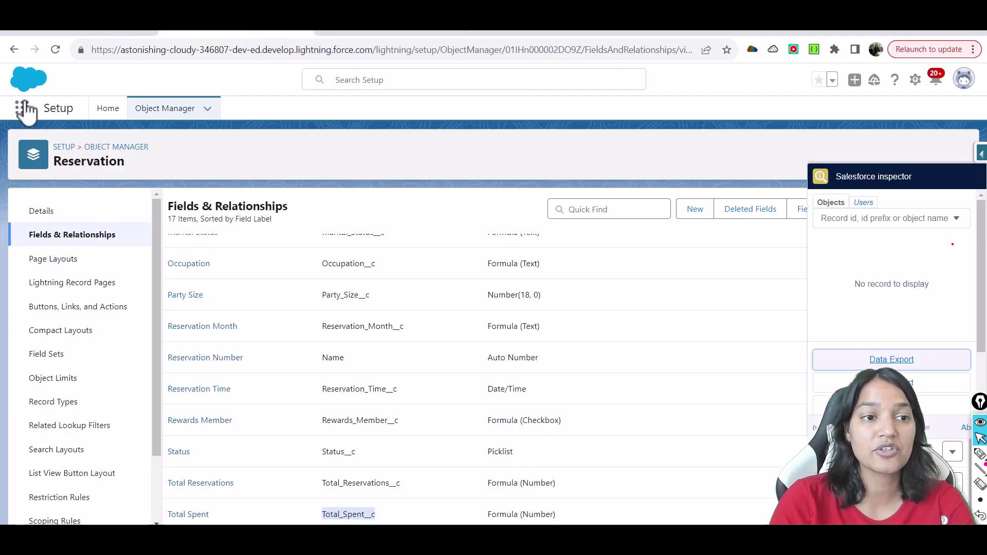
Switch the Reservations tab to the All list view and pin it as default
click(72, 31)
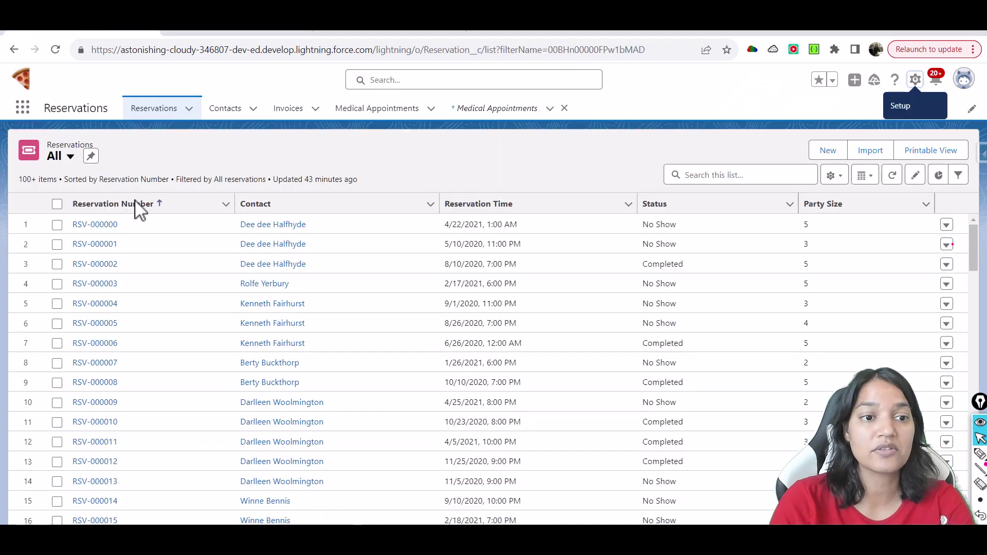
click(157, 110)
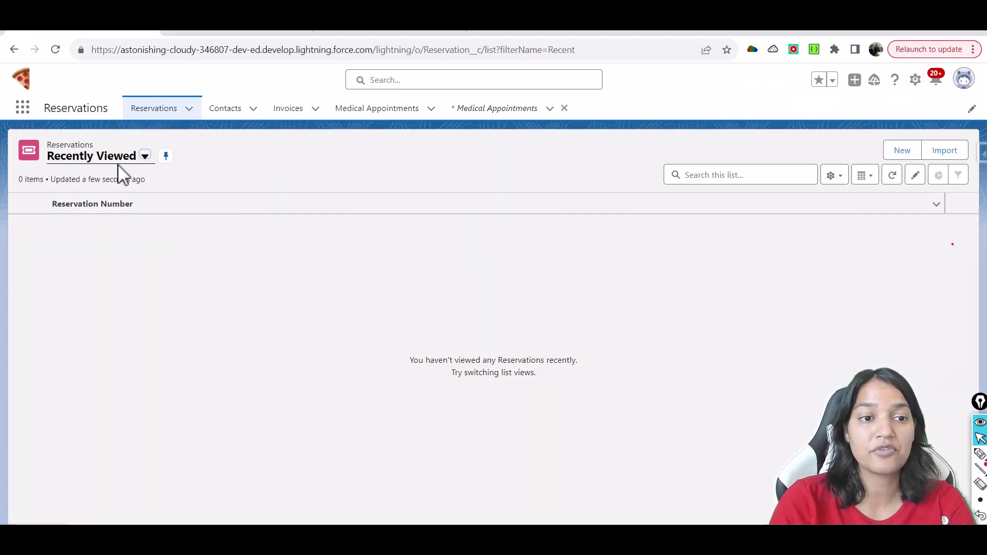
click(122, 159)
click(89, 203)
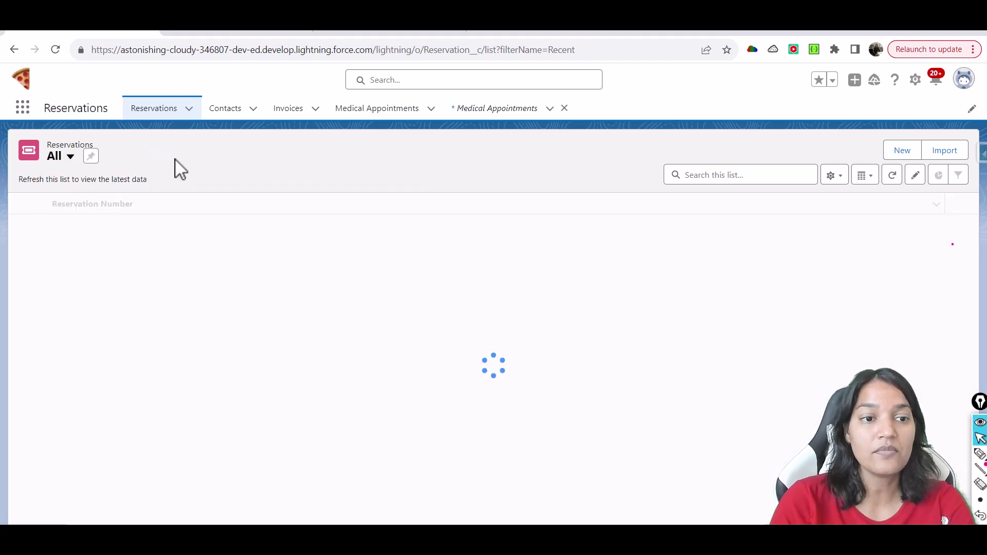
click(90, 160)
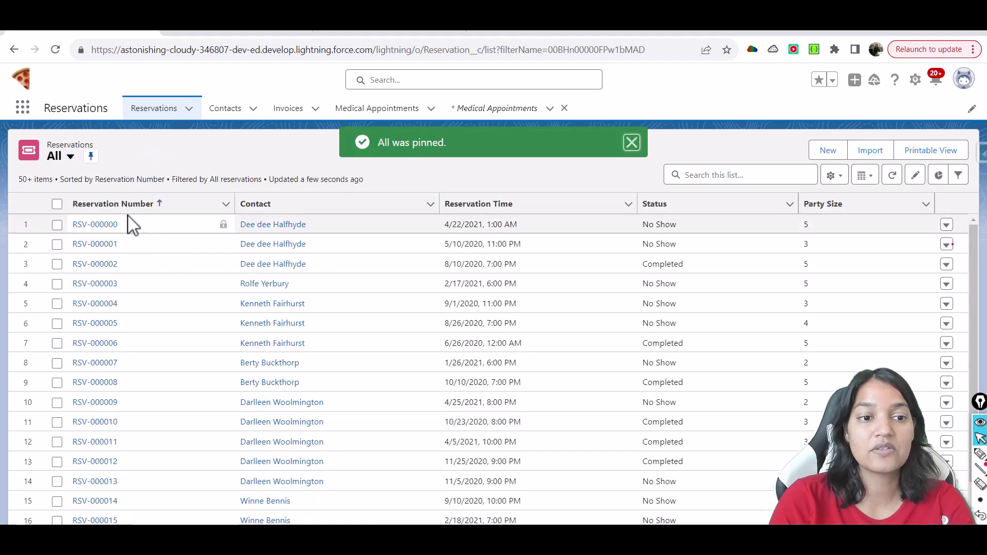
Review the existing reservations, starting from RSV-000000, scrolling through the list and back up
click(238, 226)
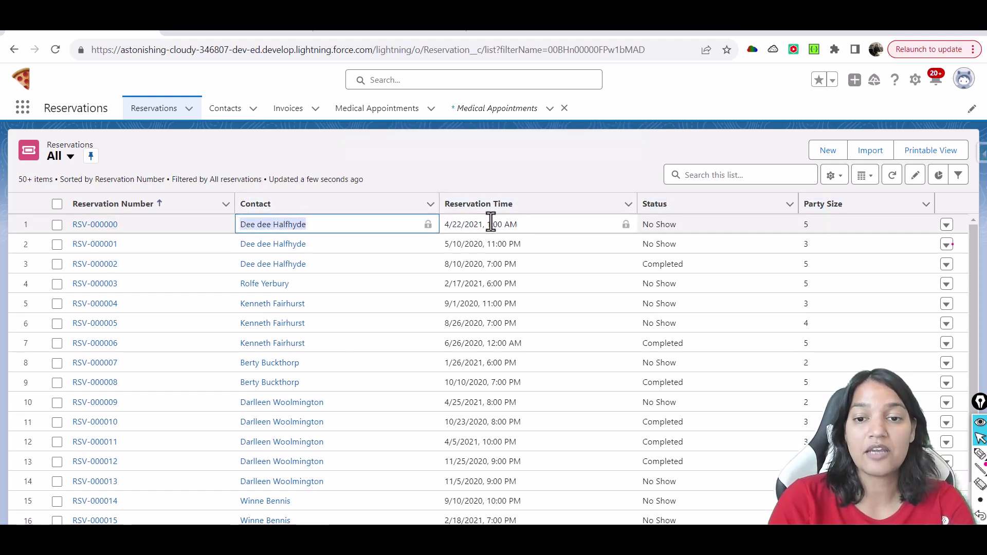
triple_click(640, 221)
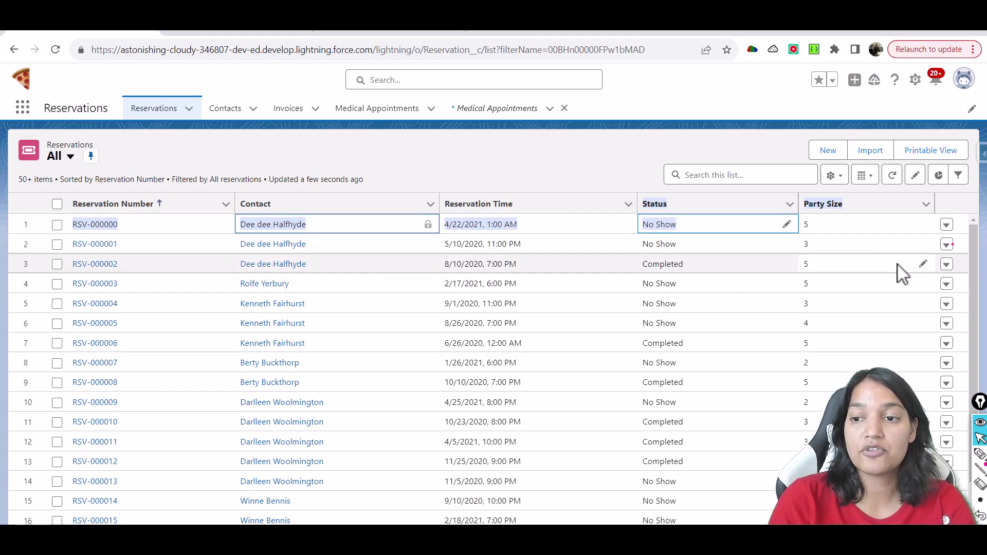
scroll(977, 308, down, 3)
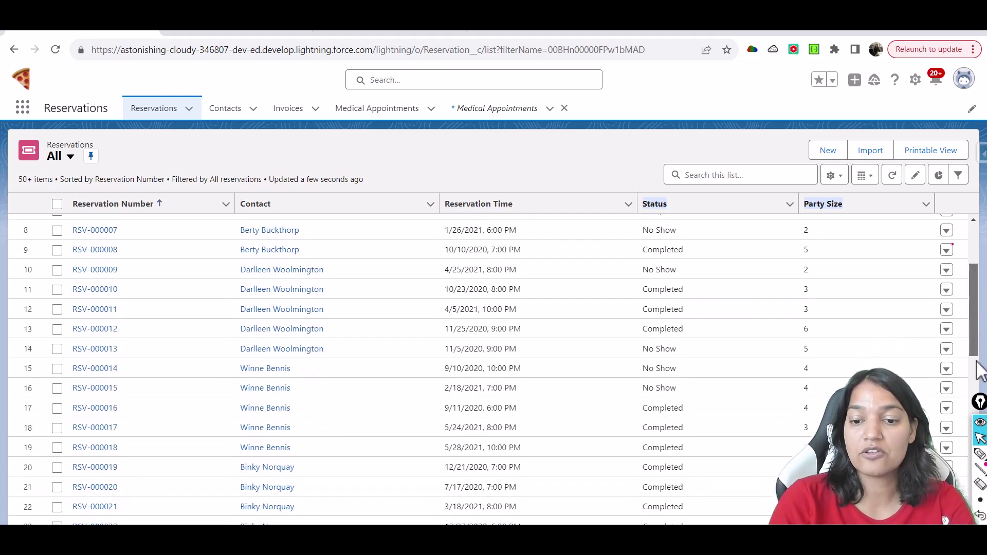
scroll(977, 370, down, 5)
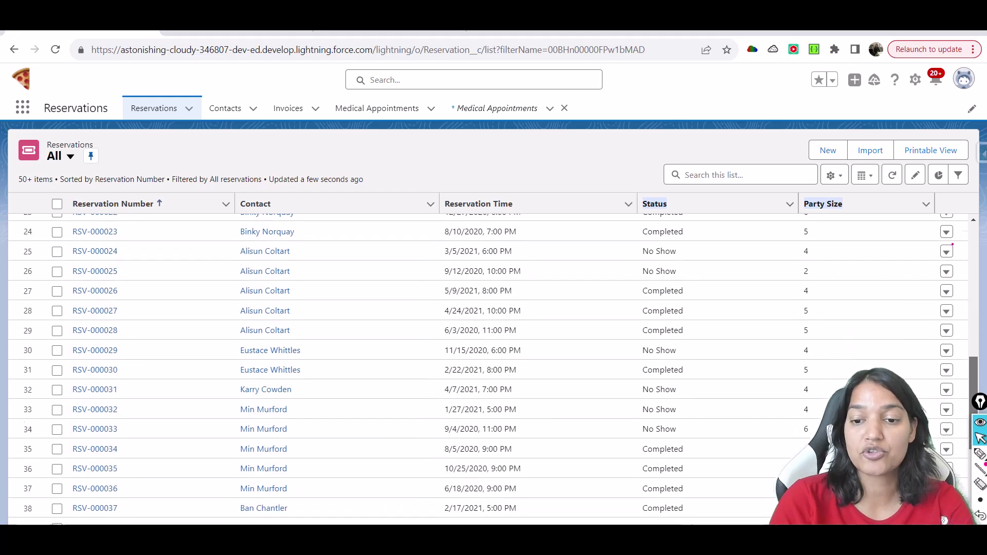
scroll(977, 370, down, 2)
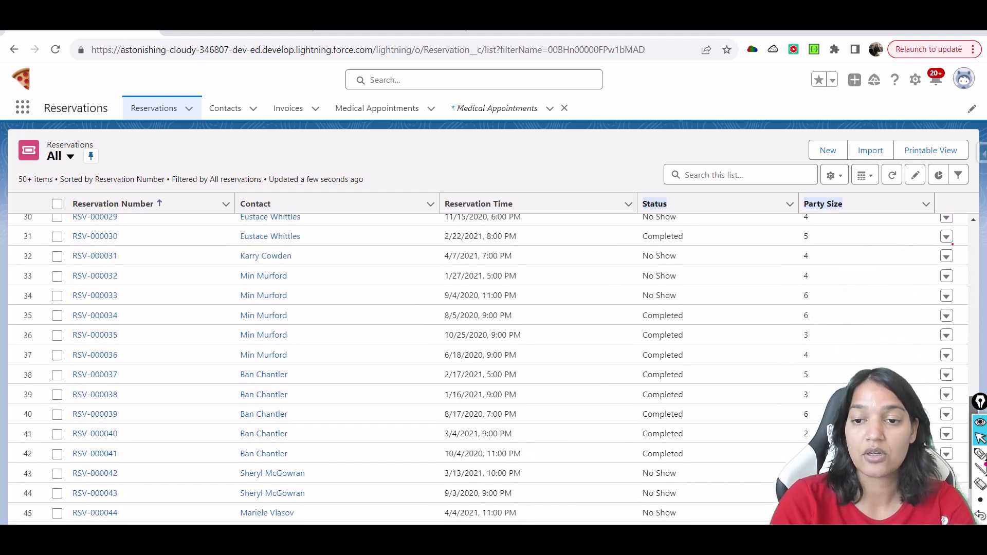
scroll(976, 371, up, 10)
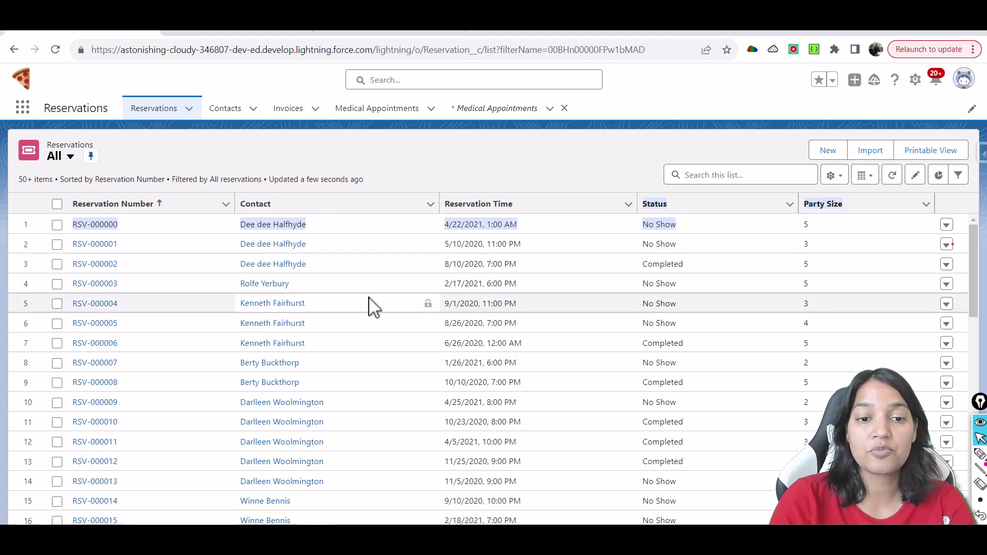
click(312, 271)
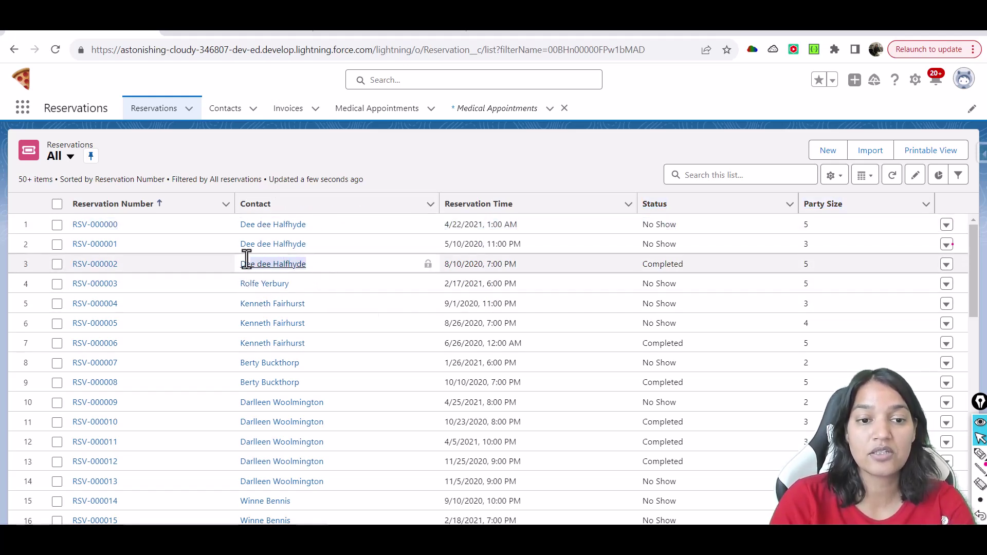
click(245, 263)
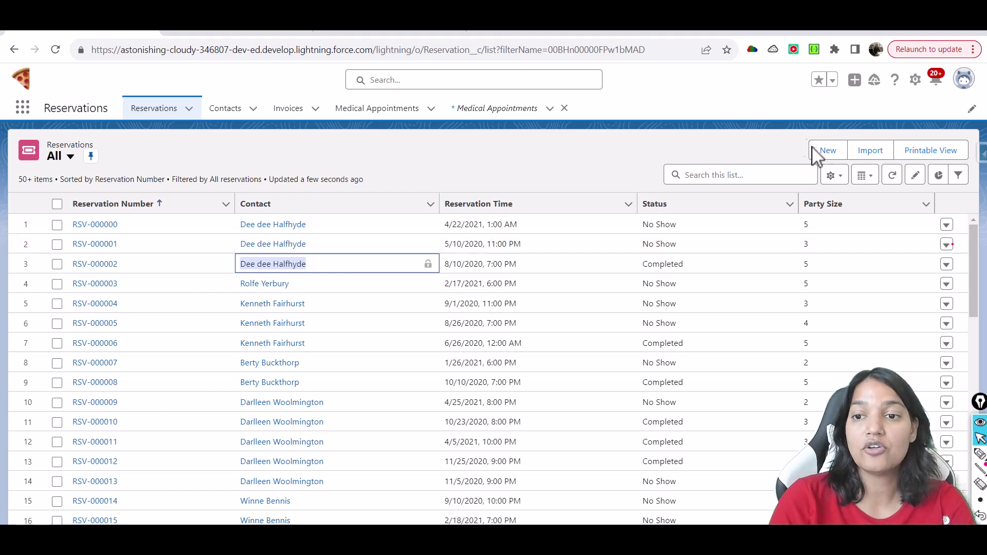
Start a new reservation dated 11/23/2023 at 1:15 PM
click(825, 150)
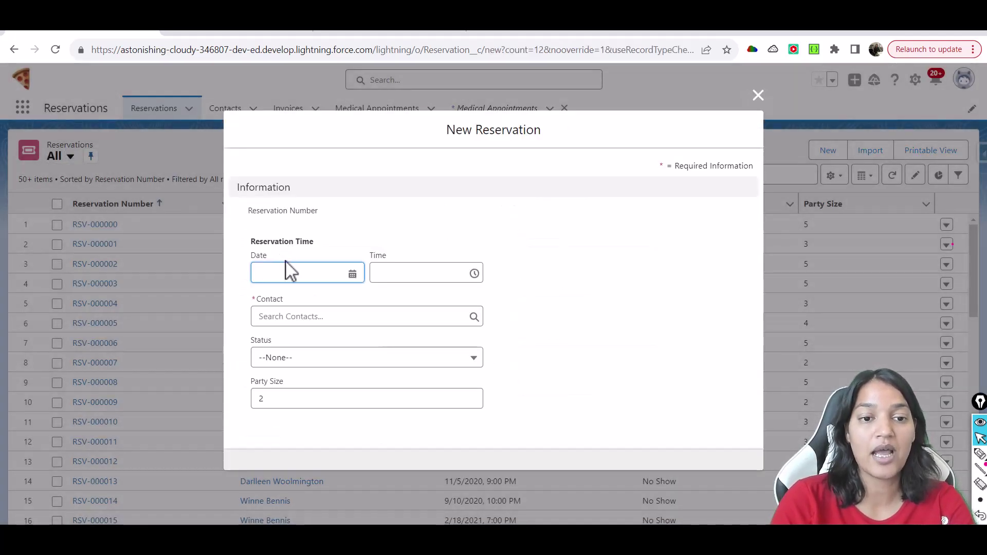
click(306, 274)
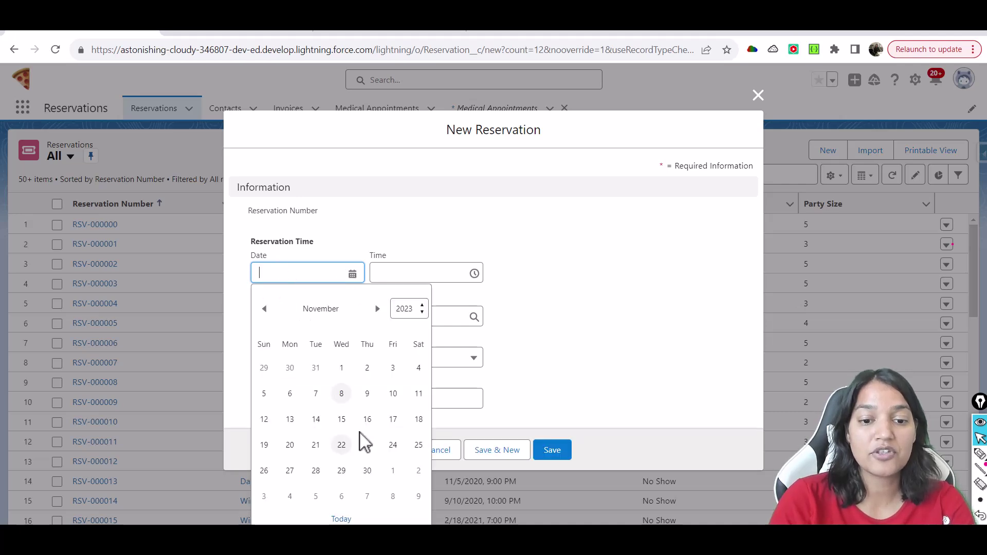
click(368, 446)
click(414, 274)
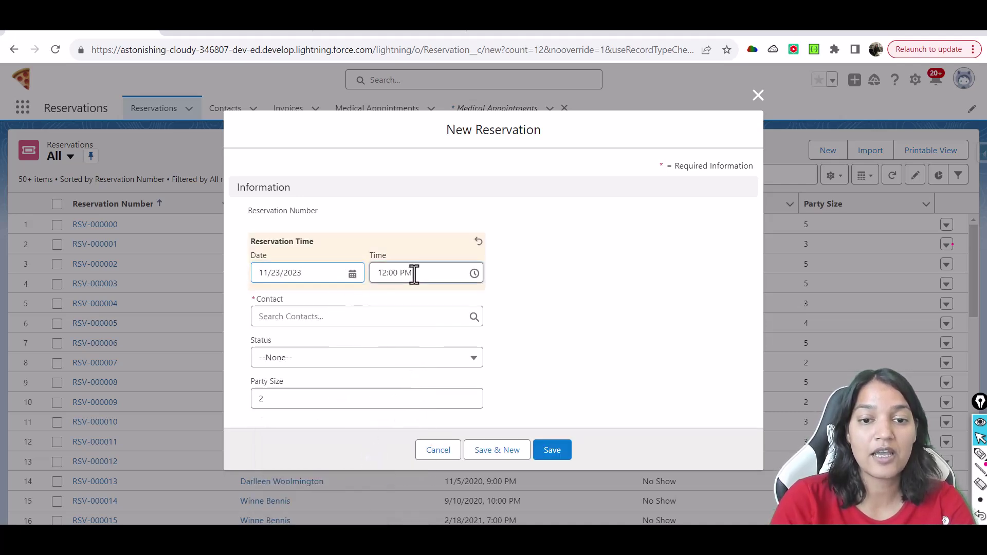
scroll(492, 358, down, 1)
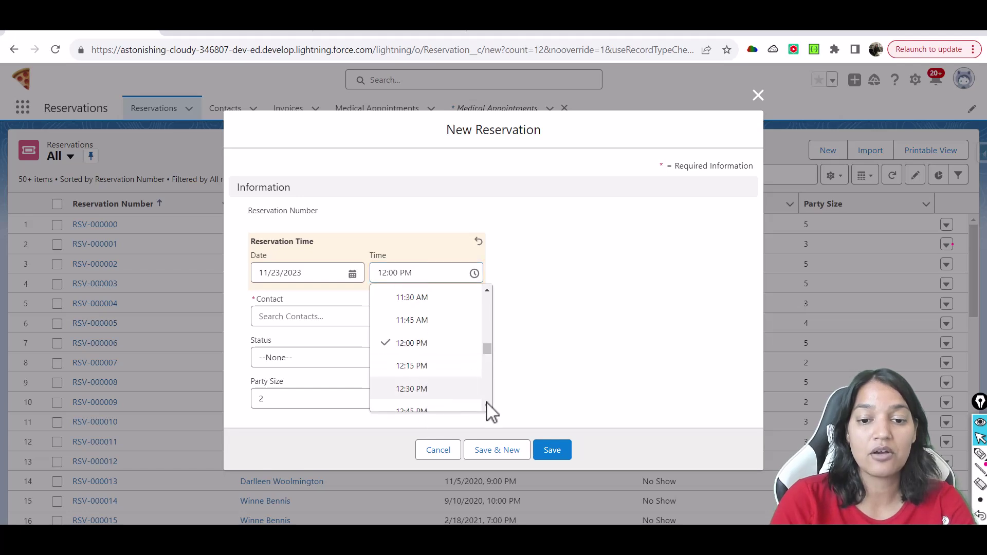
scroll(487, 410, down, 1)
click(473, 405)
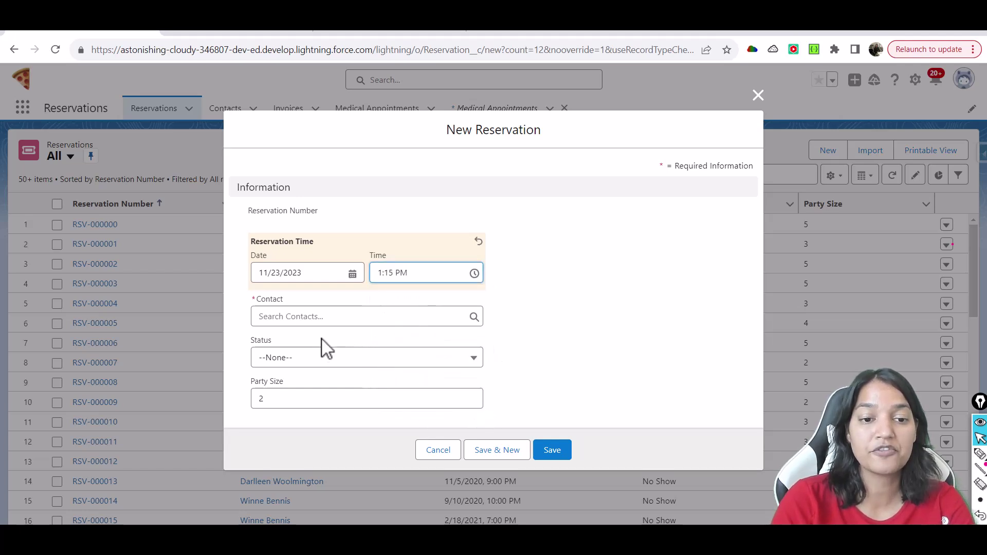
Search for and select the contact, set Status to Upcoming, and save as RSV-001000
click(340, 317)
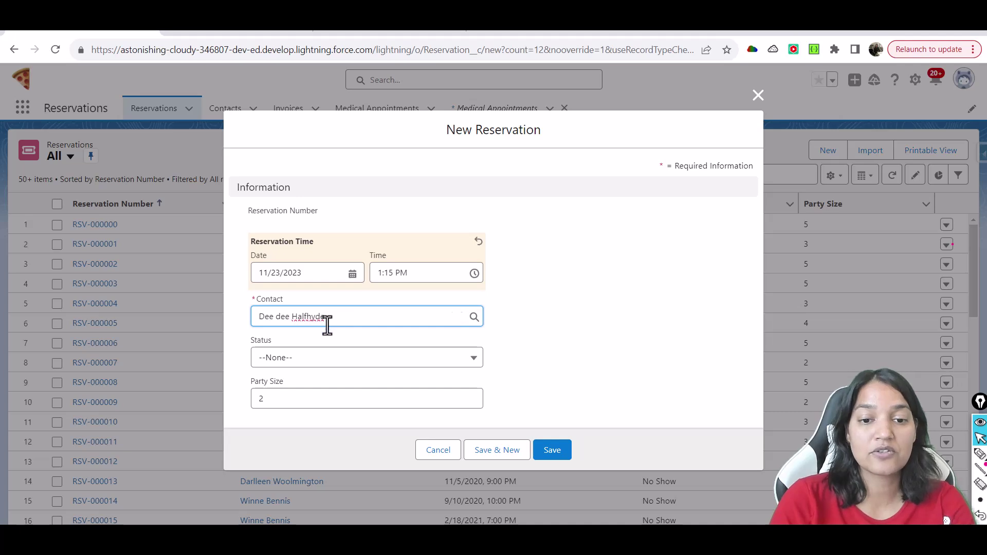
click(310, 360)
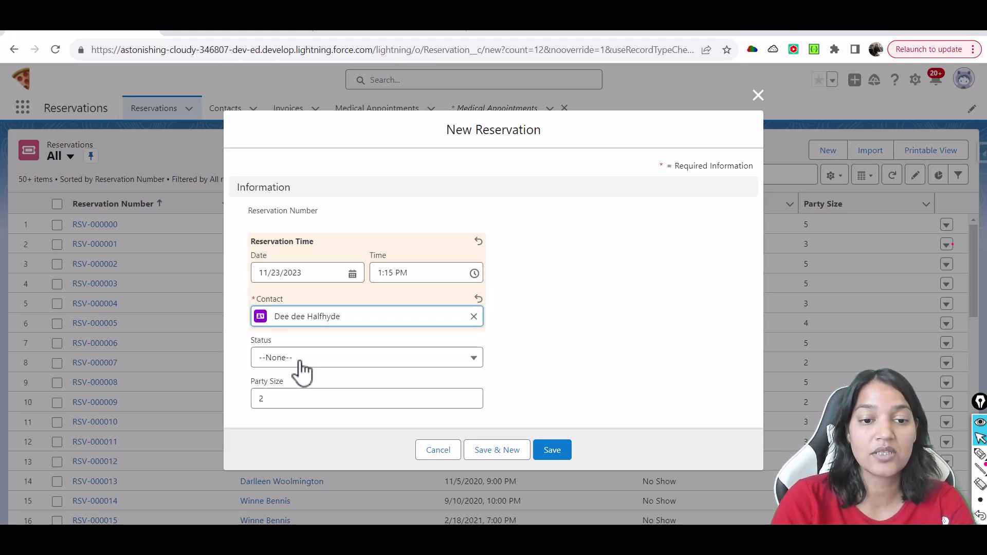
click(301, 361)
click(297, 453)
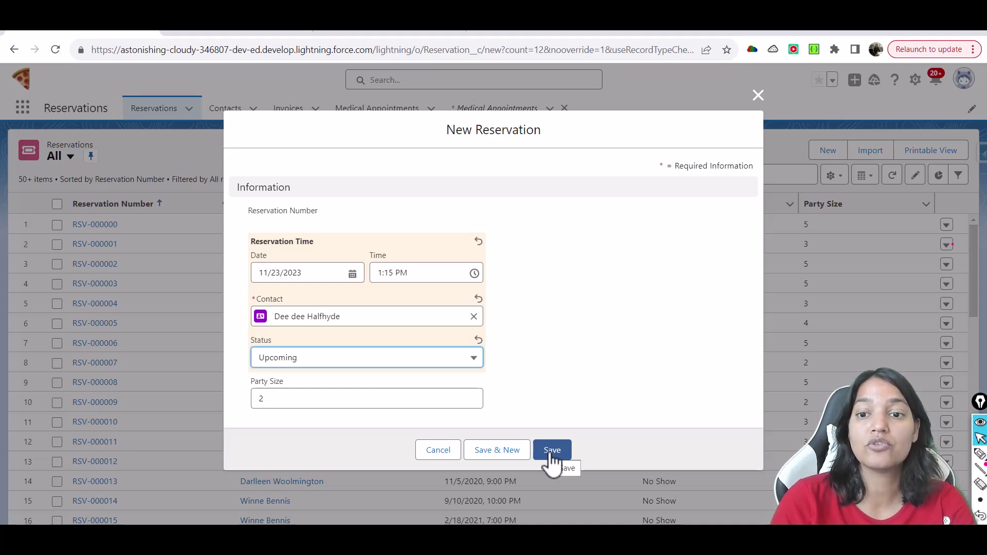
click(550, 455)
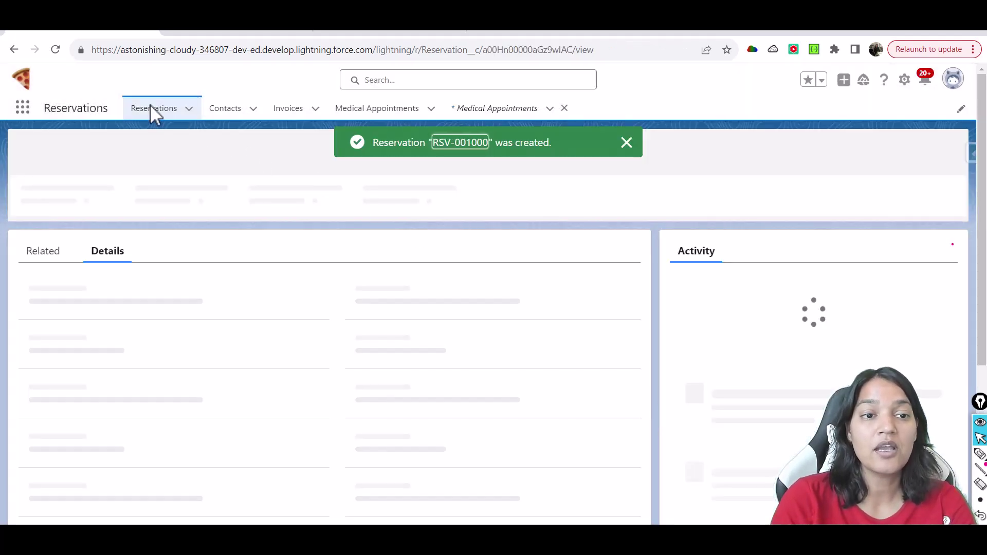
From the Reservations list, start another new reservation and select its contact
click(159, 108)
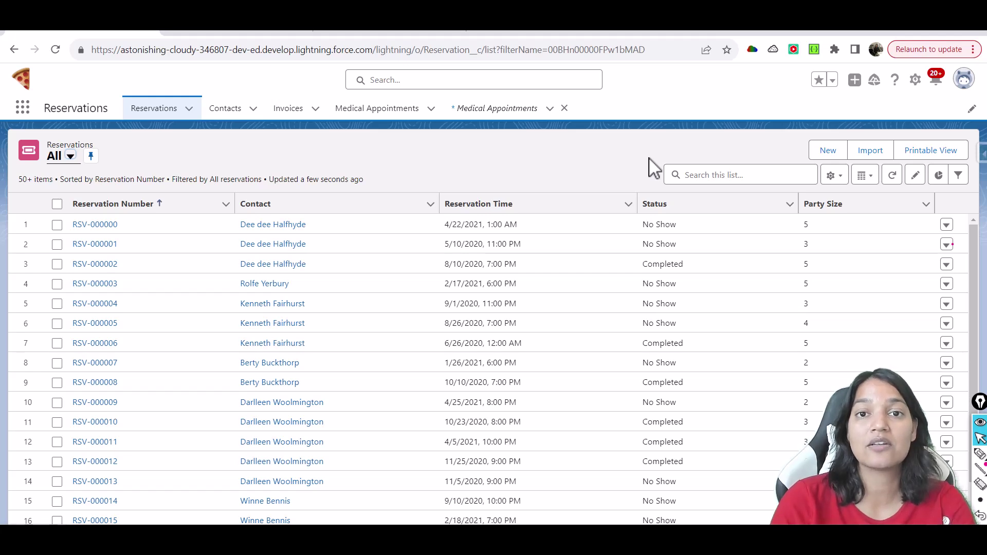
click(825, 151)
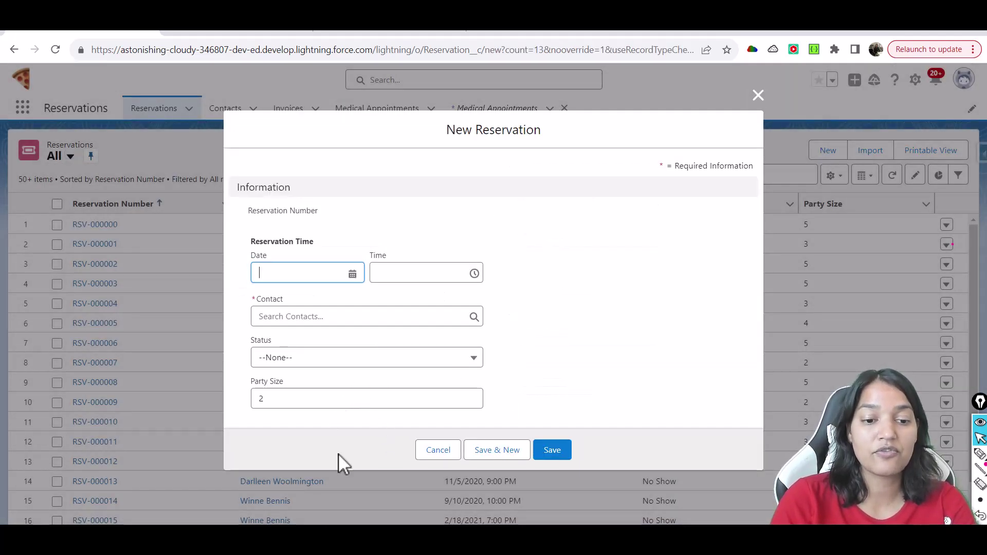
click(309, 322)
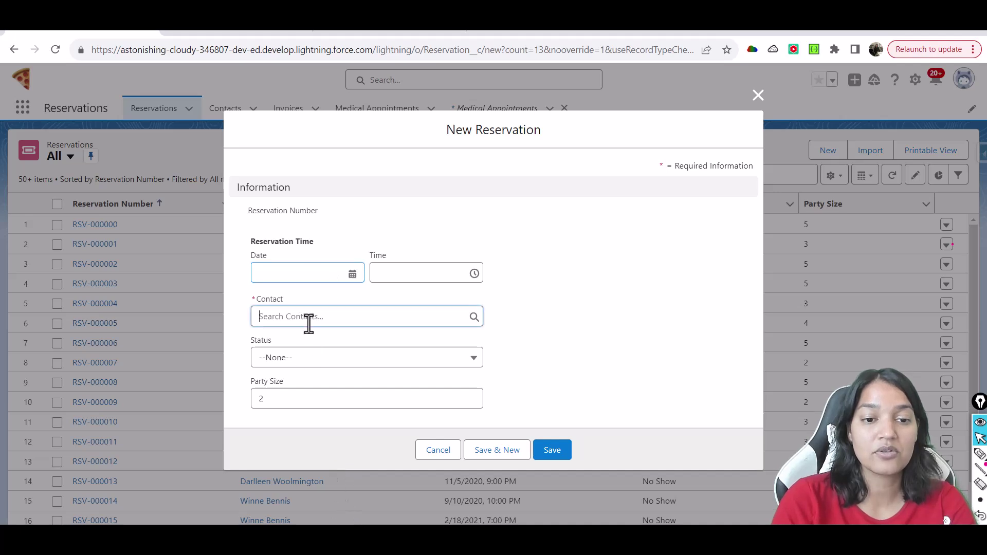
text(Darl)
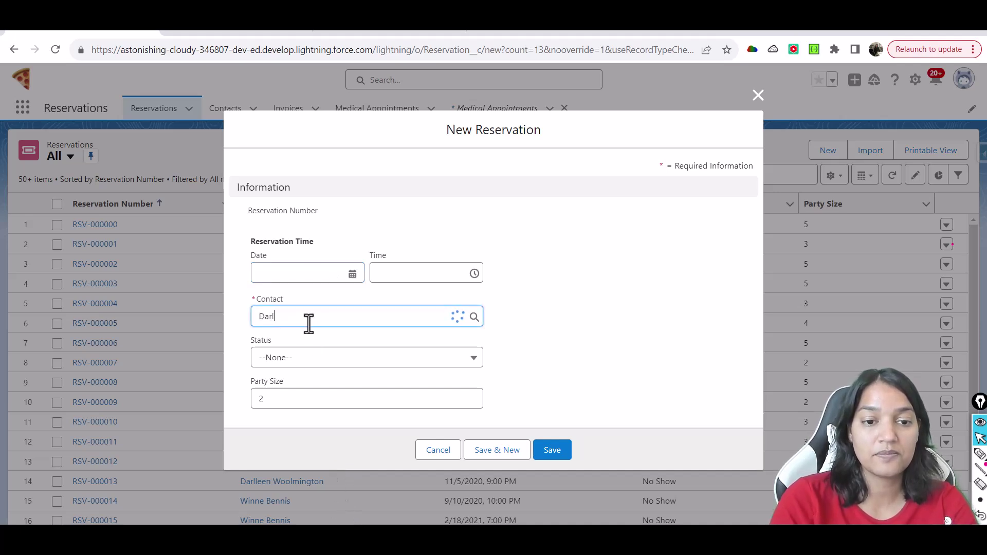
text(leen)
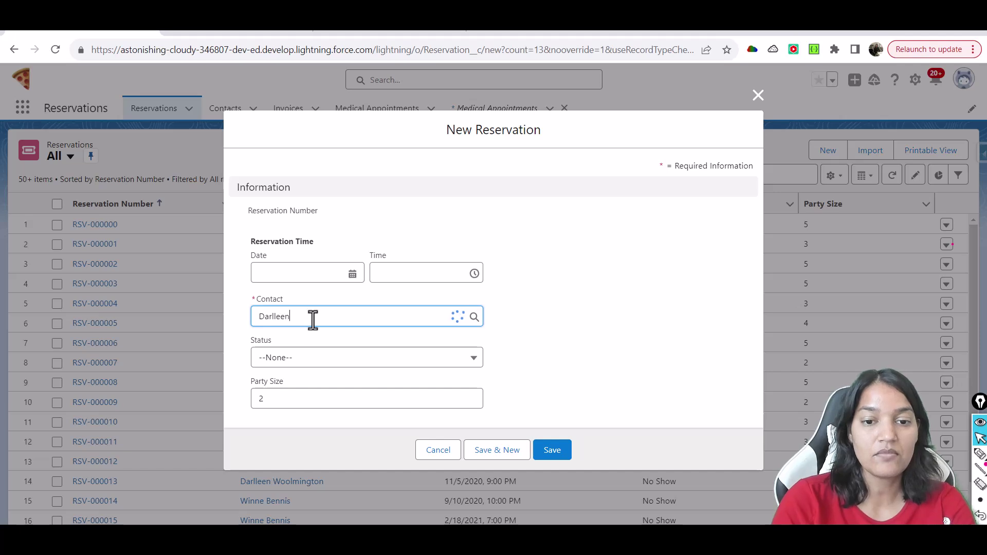
click(308, 359)
Set the date to 11/24/2023 at 4:15 PM, status Upcoming, and save
click(300, 274)
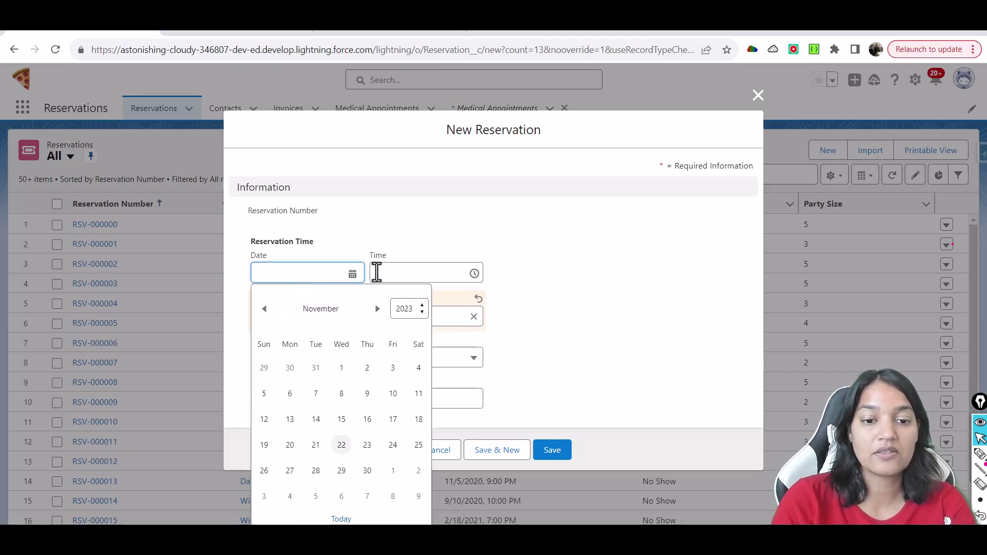
click(393, 445)
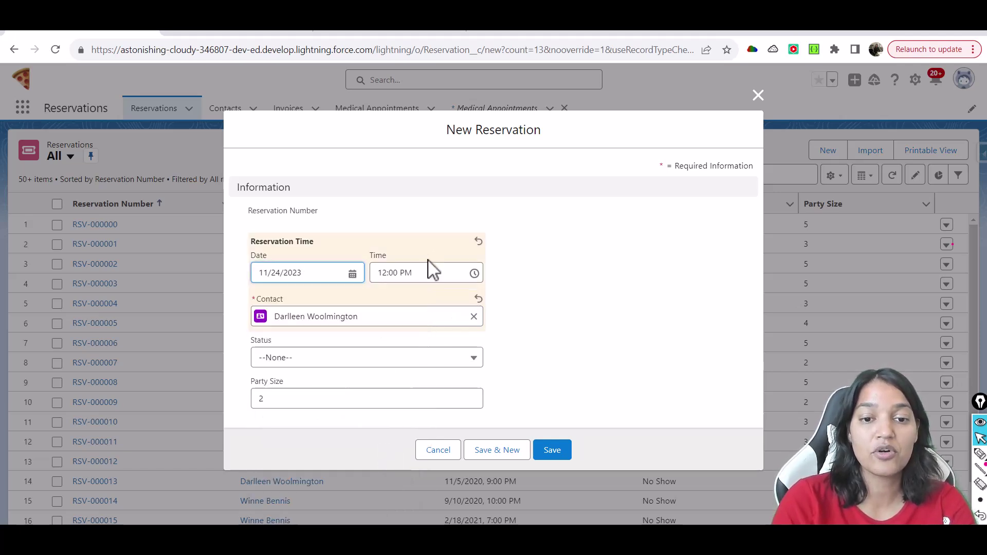
click(427, 272)
drag(487, 359, 487, 381)
click(426, 329)
click(346, 359)
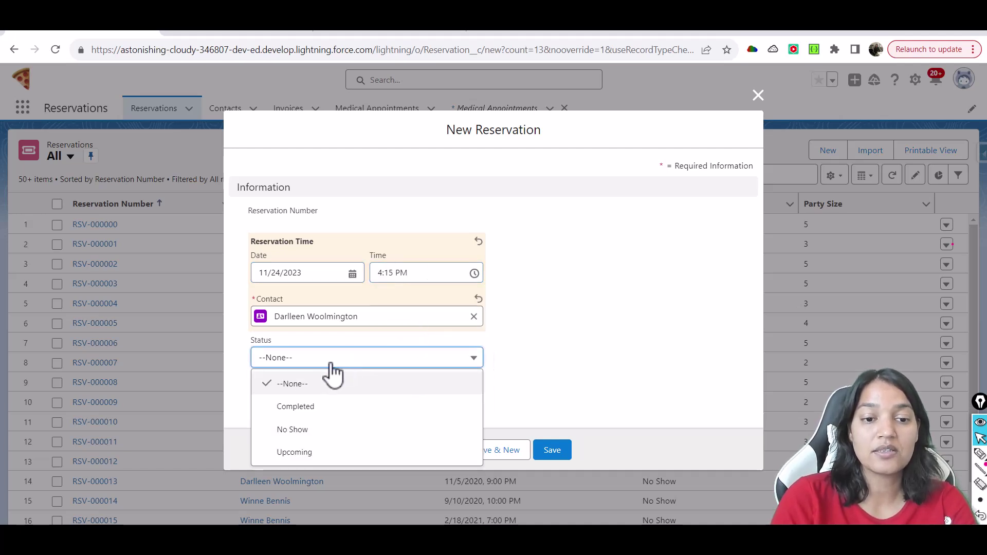
click(297, 454)
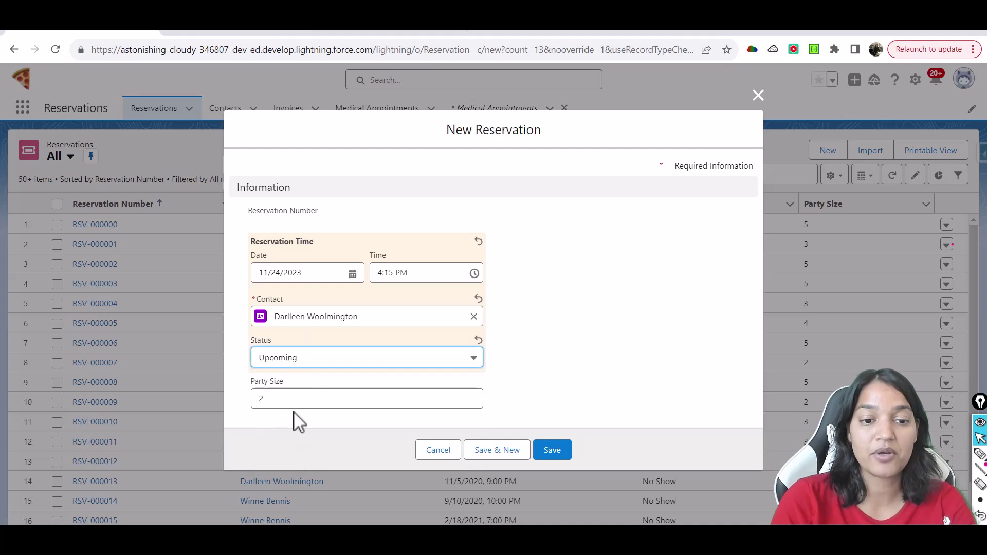
click(551, 451)
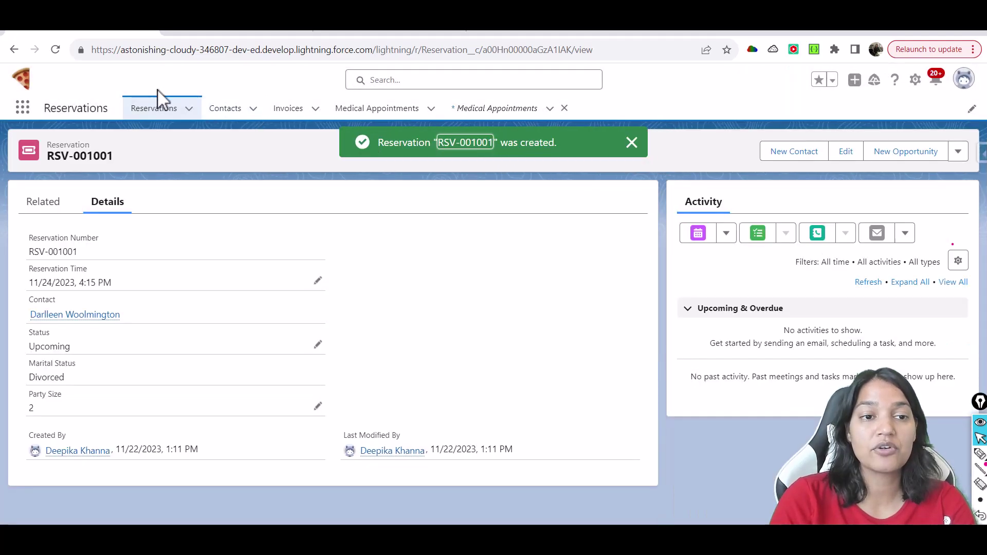
Return to Reservations, open a blank New Reservation form, then close it unsaved
click(153, 109)
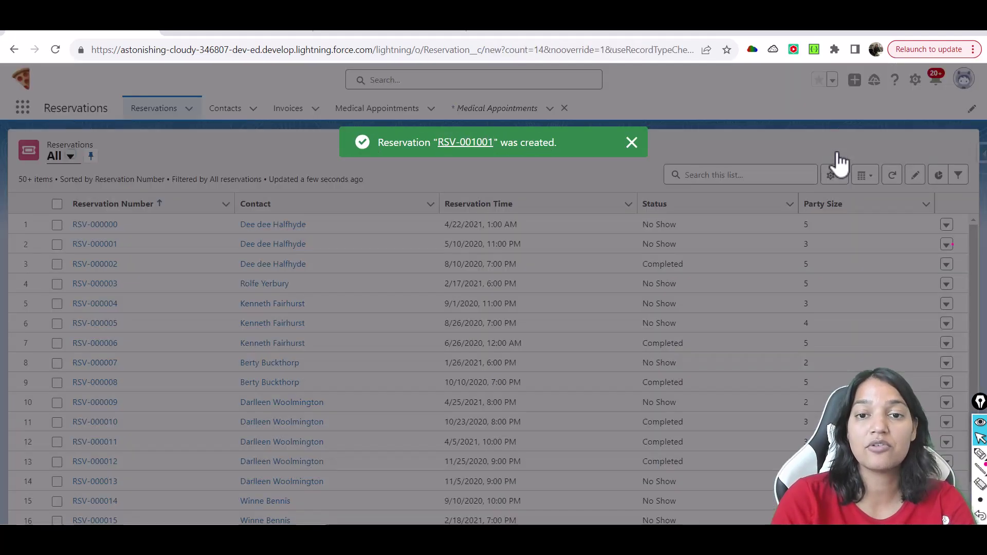
click(836, 154)
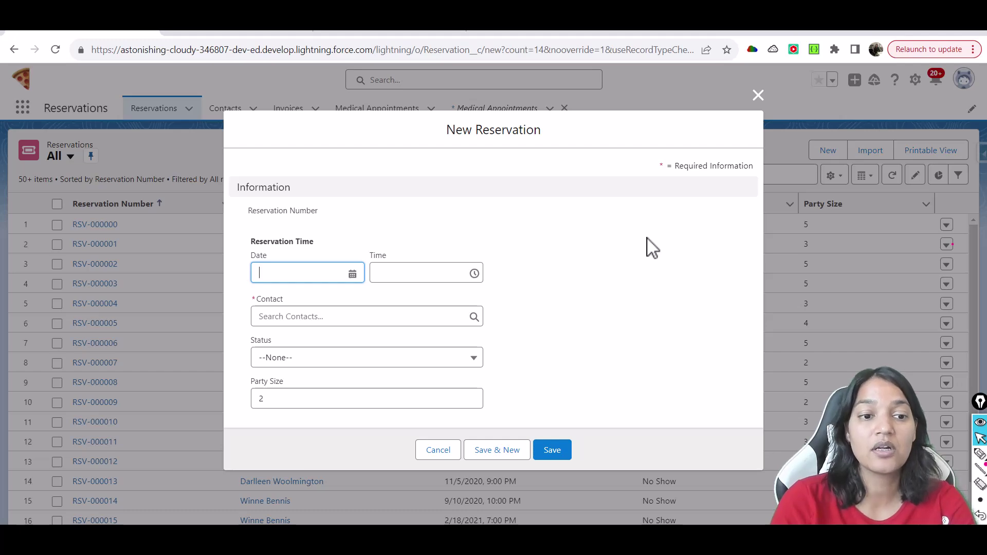
click(758, 95)
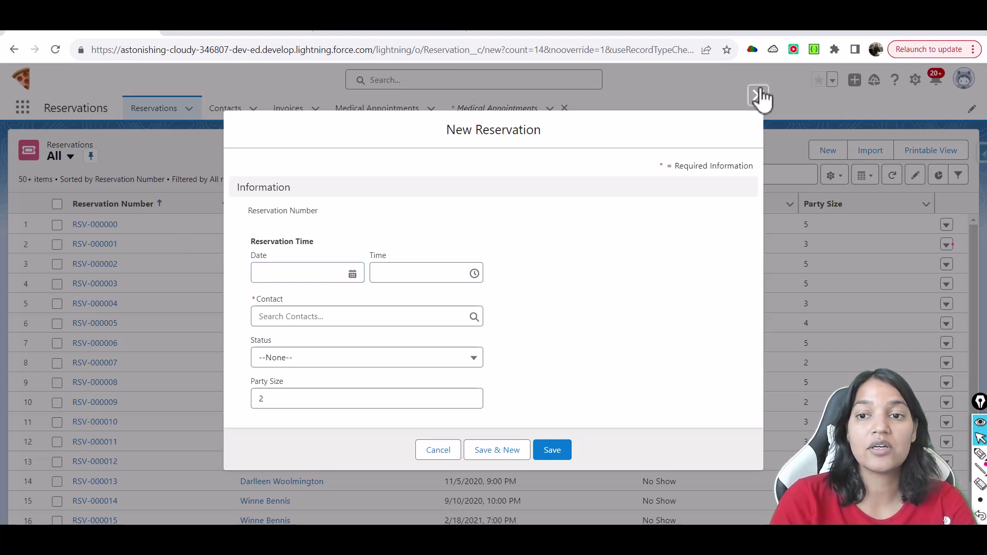